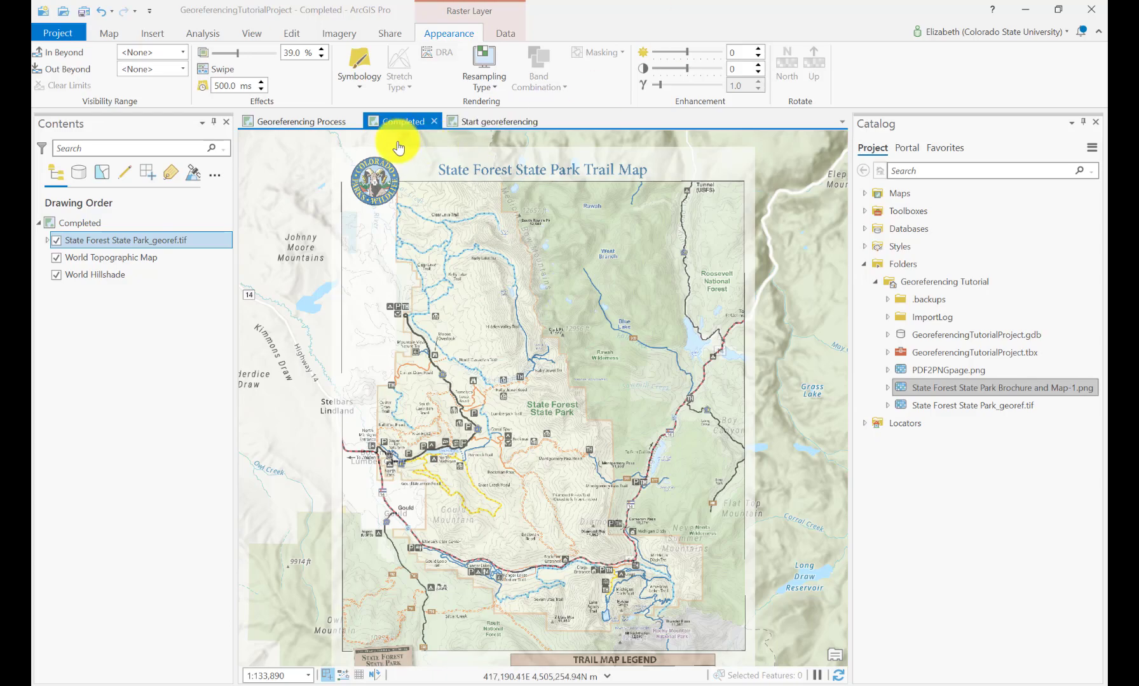
Review the State Forest State Park trail map PDF, the georeferencing help page and the PDF to PNG converter in the browser.
key("alt+Tab")
mouse_move(582, 302)
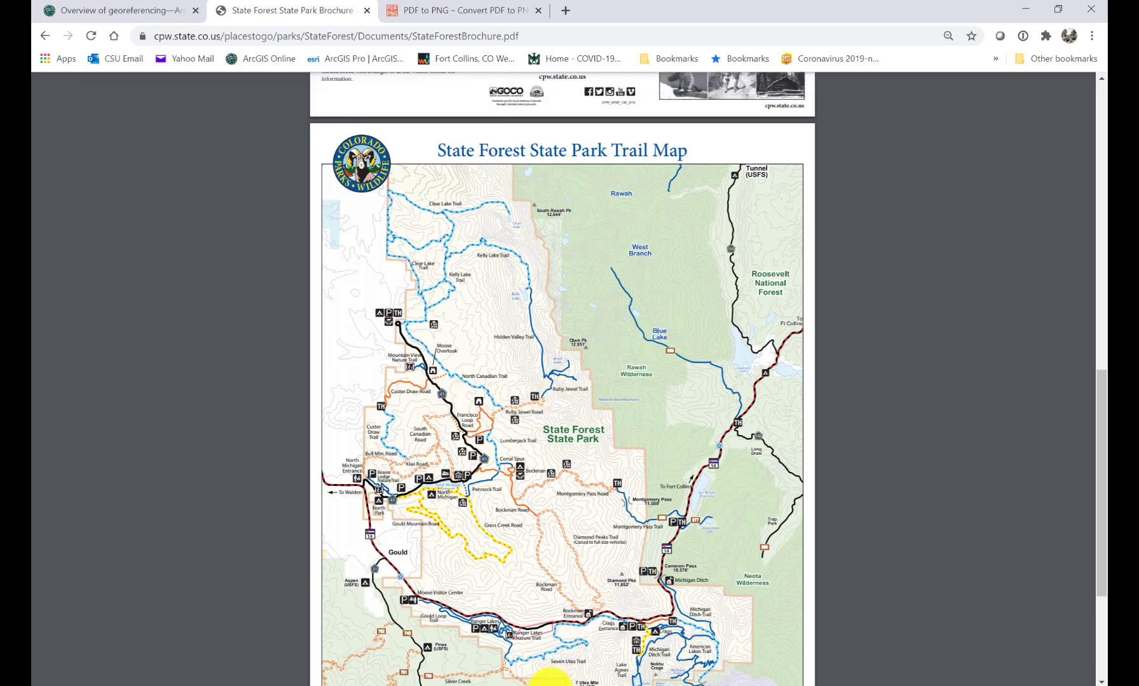
left_click(547, 684)
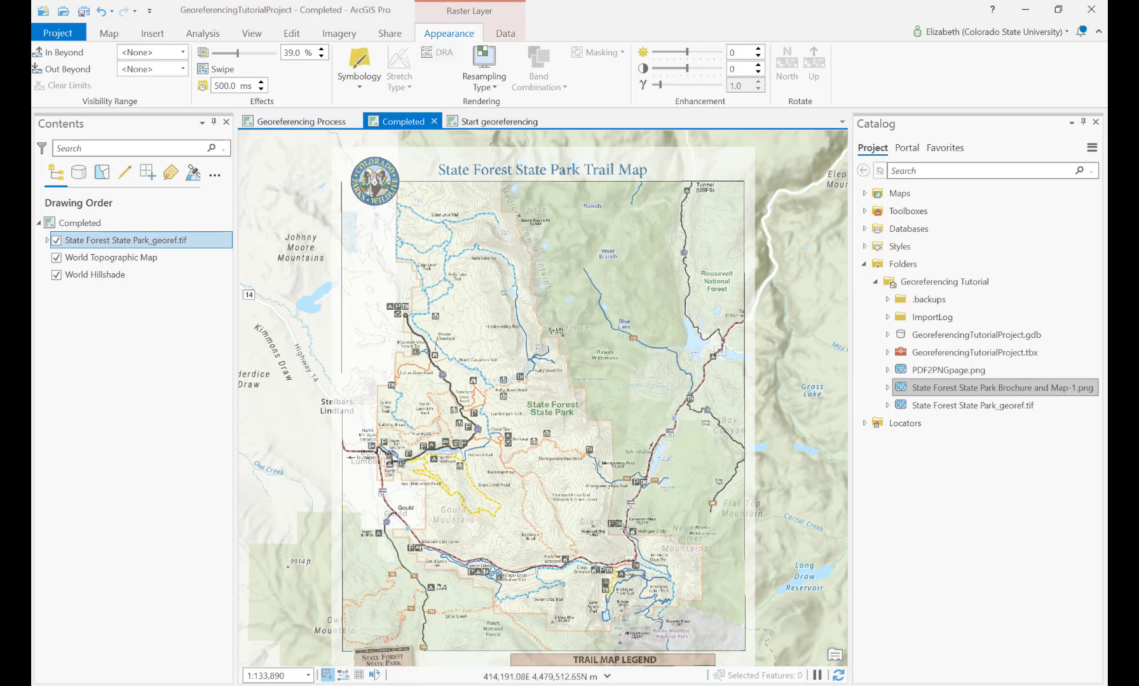
key("alt+Tab")
left_click(119, 11)
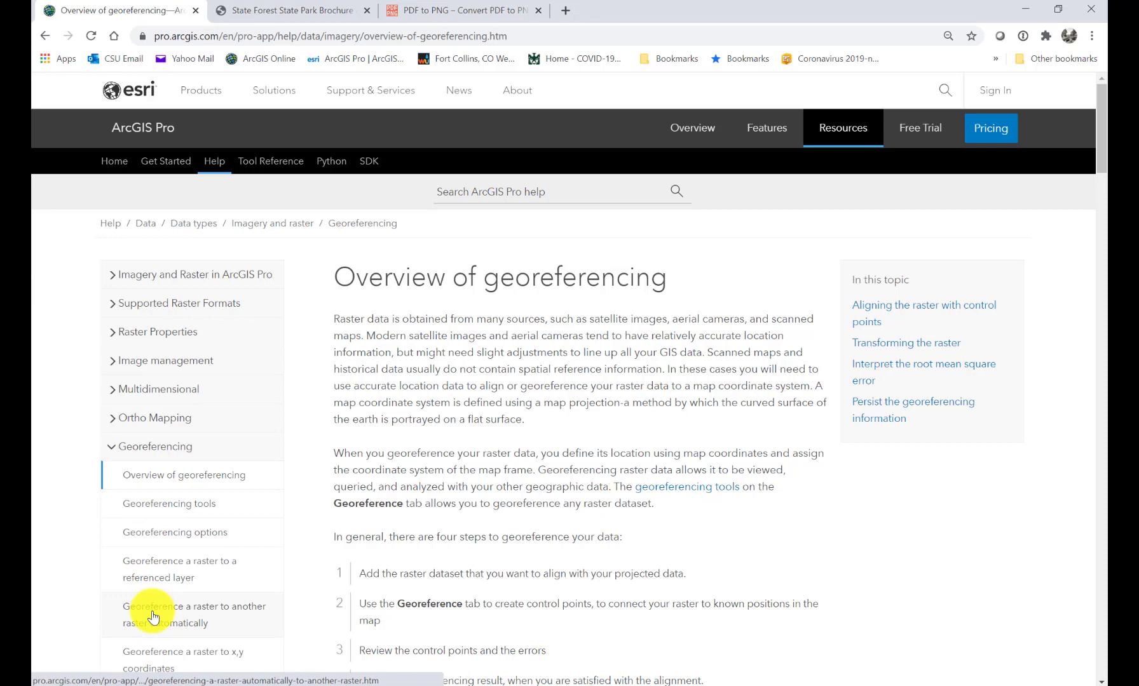
left_click(282, 12)
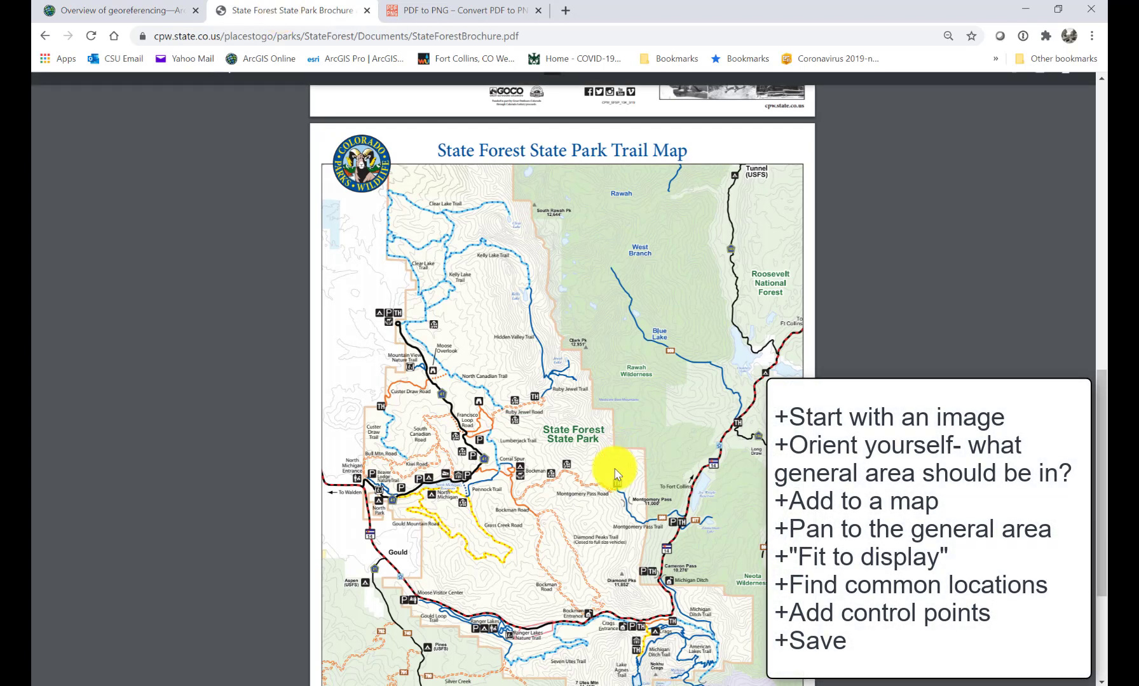
left_click(536, 684)
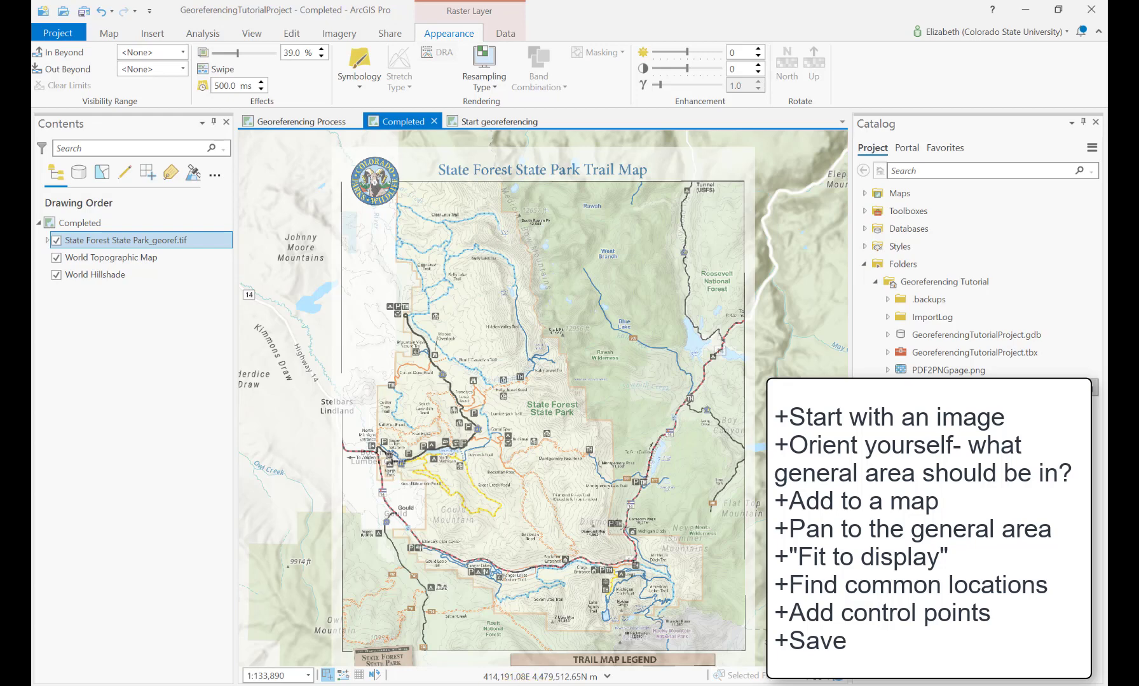
key("alt+Tab")
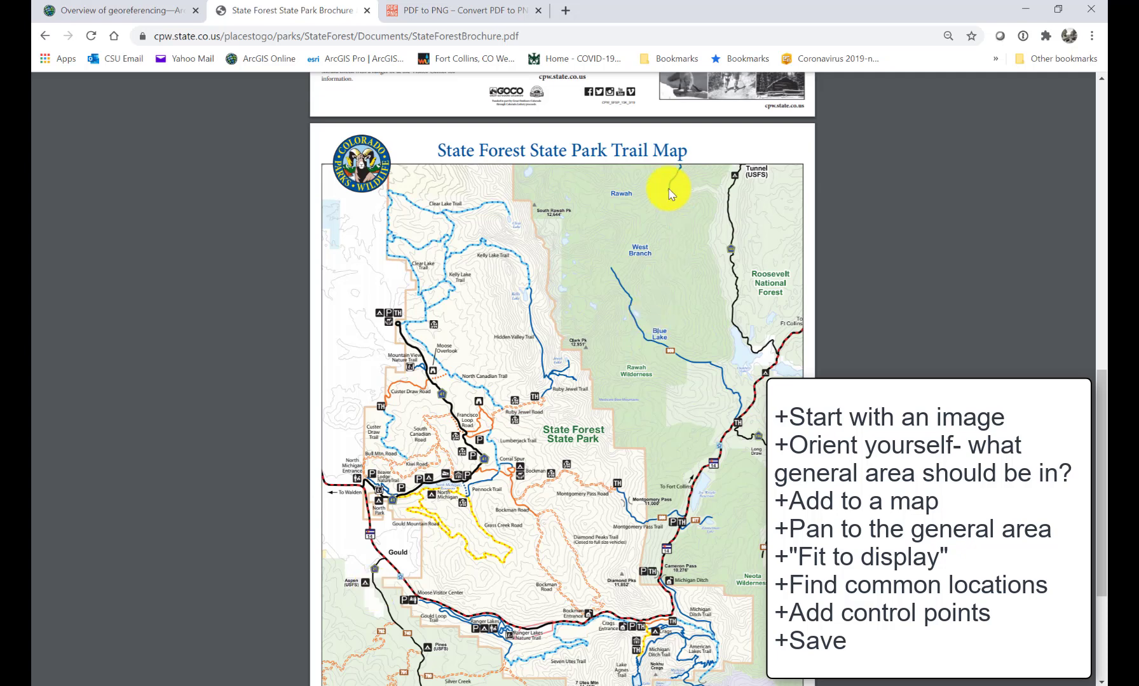
left_click(465, 14)
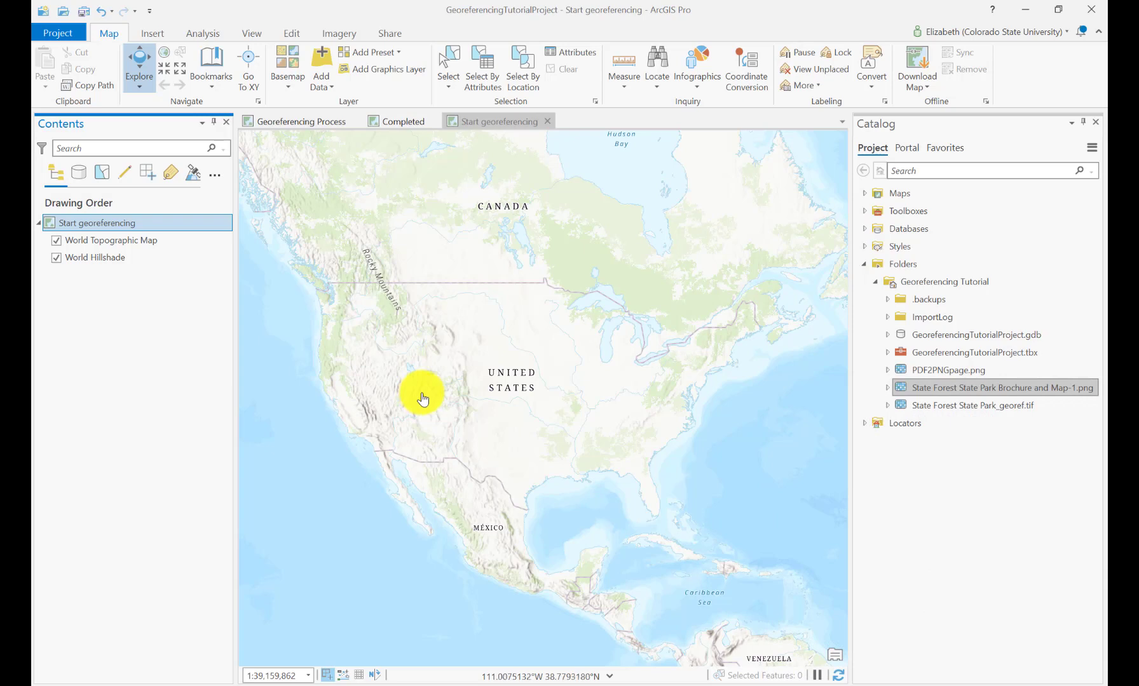
Set the Start georeferencing map's coordinate system to NAD 1983 UTM Zone 13N in ArcGIS Pro.
double_click(89, 227)
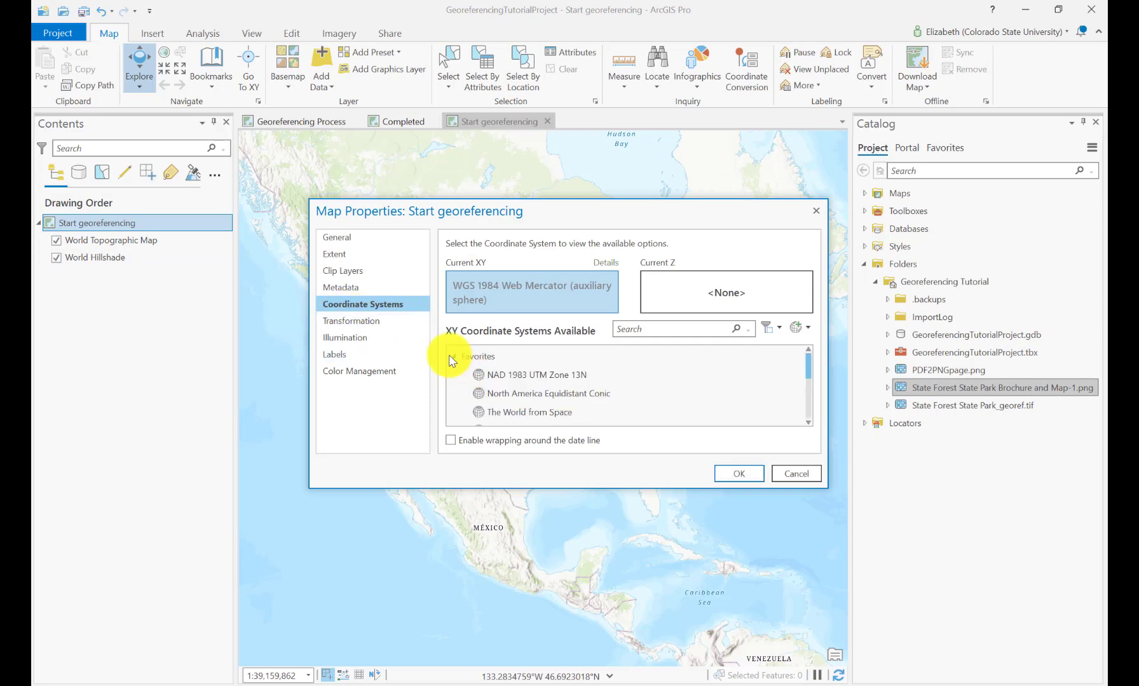
left_click(492, 383)
left_click(744, 478)
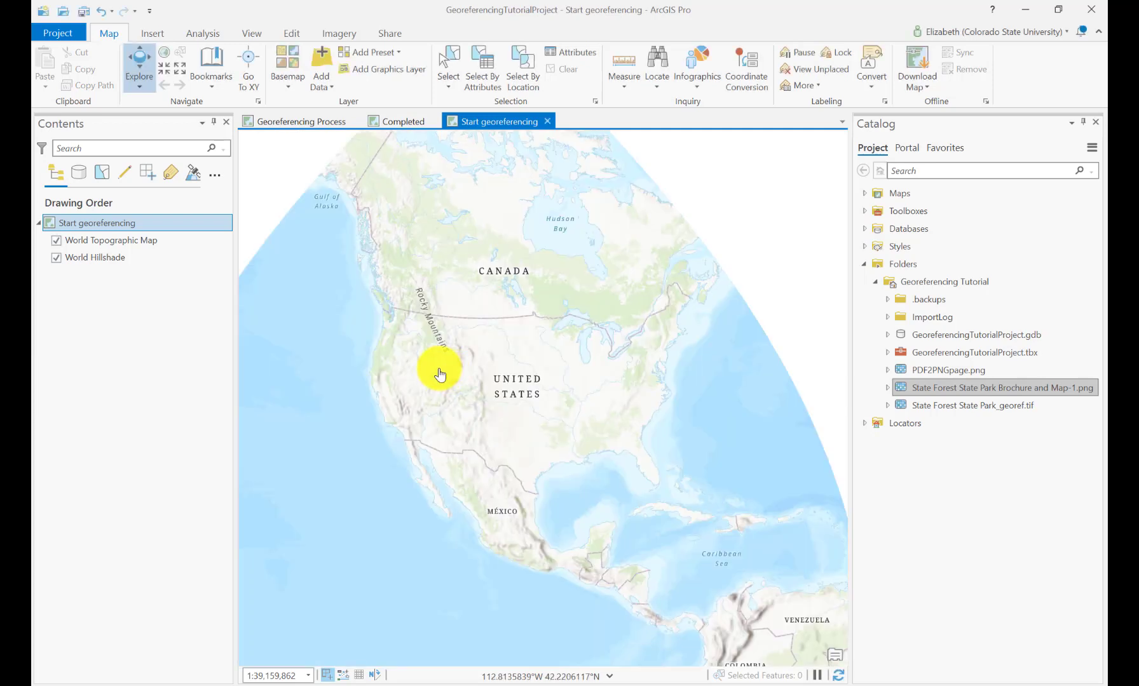
Add State Forest State Park Brochure and Map-1.png to the Start georeferencing map, framed on northern Colorado along Highway 14.
scroll(466, 368, "up", 4)
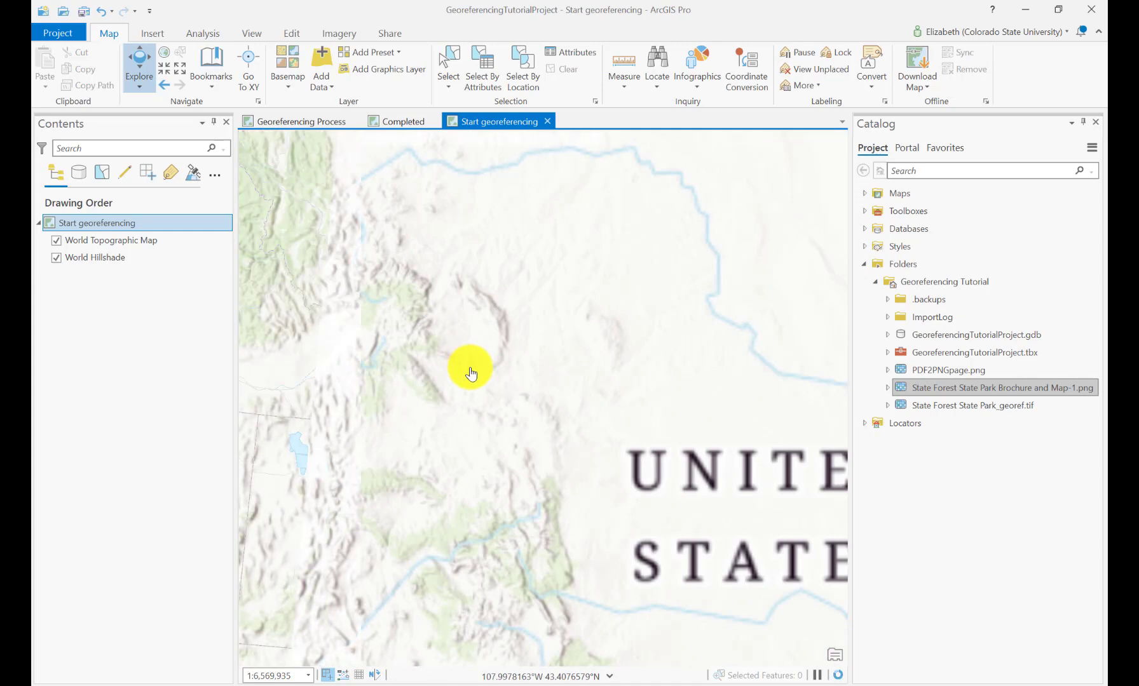
scroll(470, 374, "up", 7)
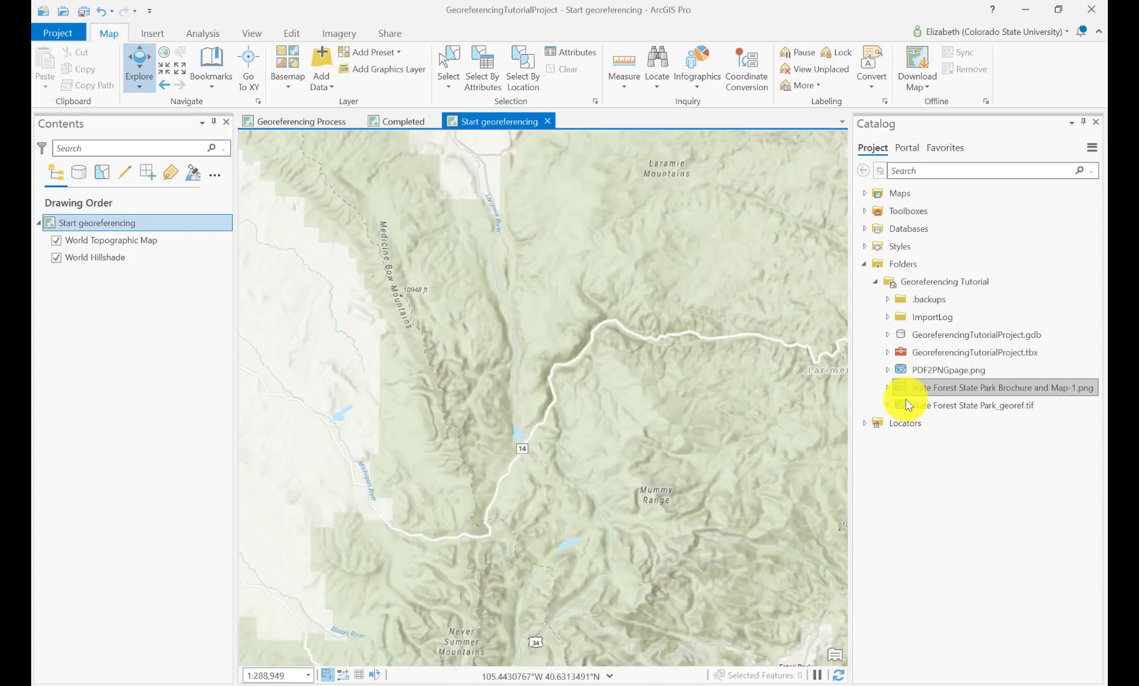
mouse_move(966, 389)
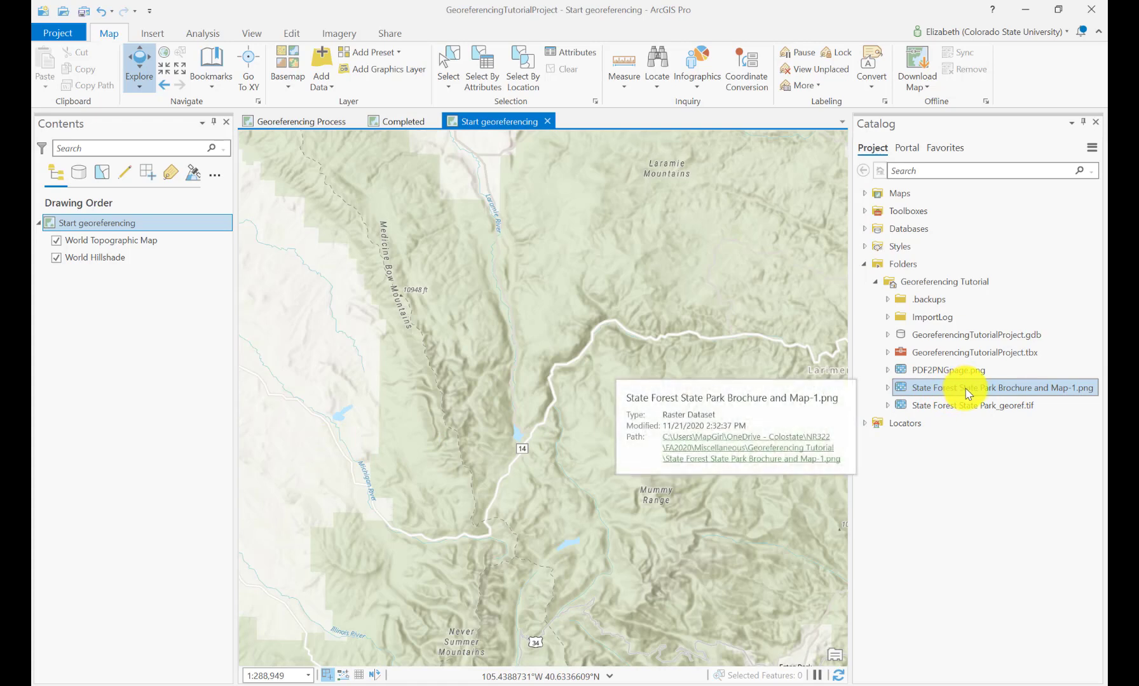
left_click_drag(969, 387, 749, 374)
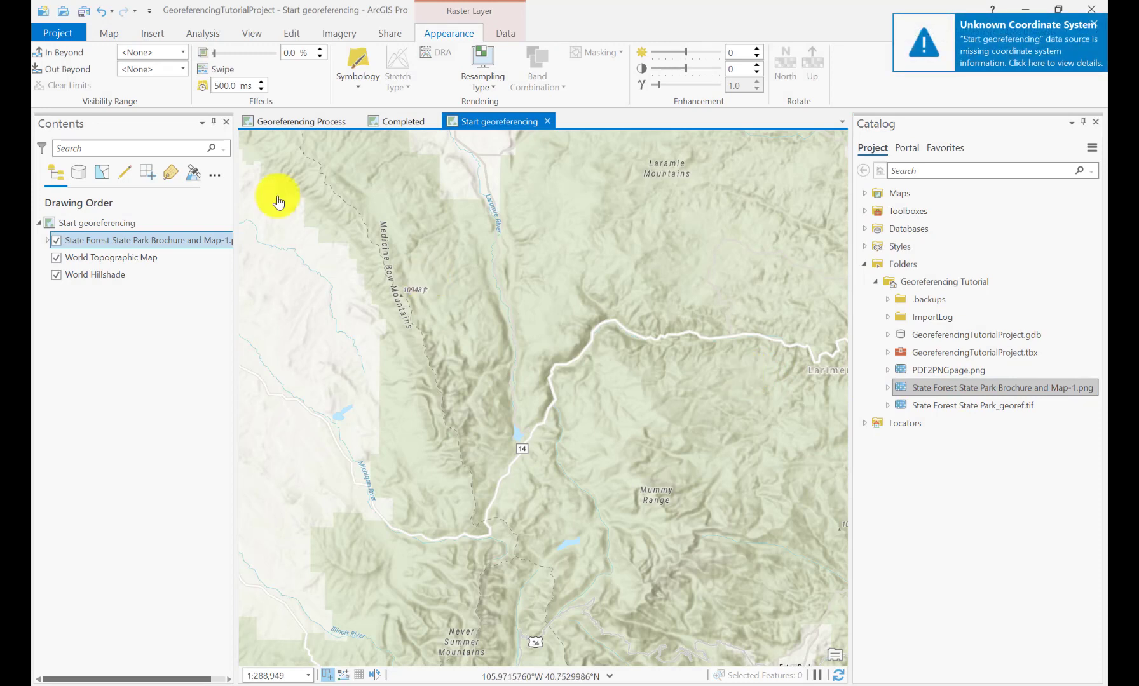
View the brochure image layer at its own extent and return to the previous map extent.
right_click(178, 243)
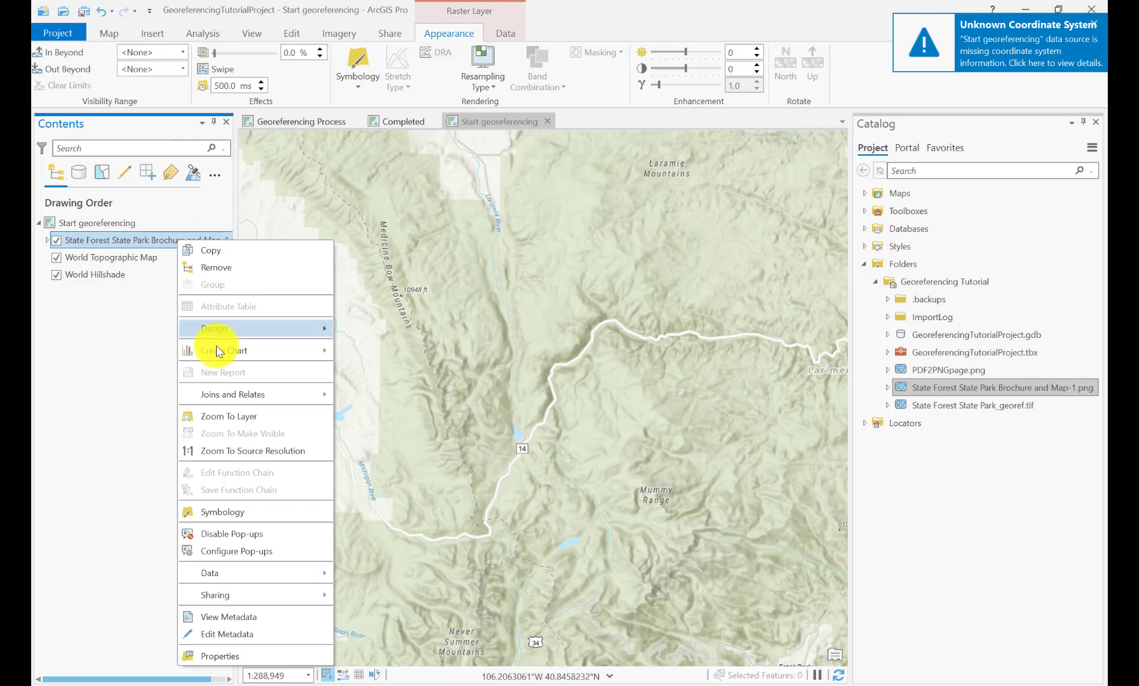
left_click(216, 418)
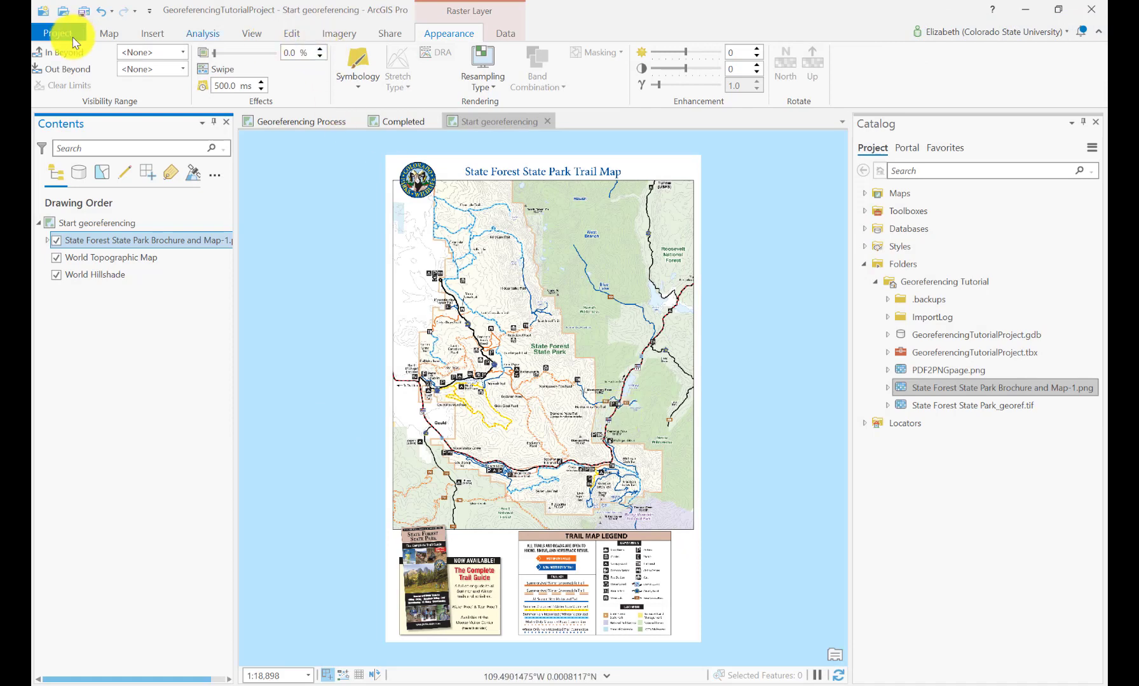
left_click(107, 33)
left_click(159, 84)
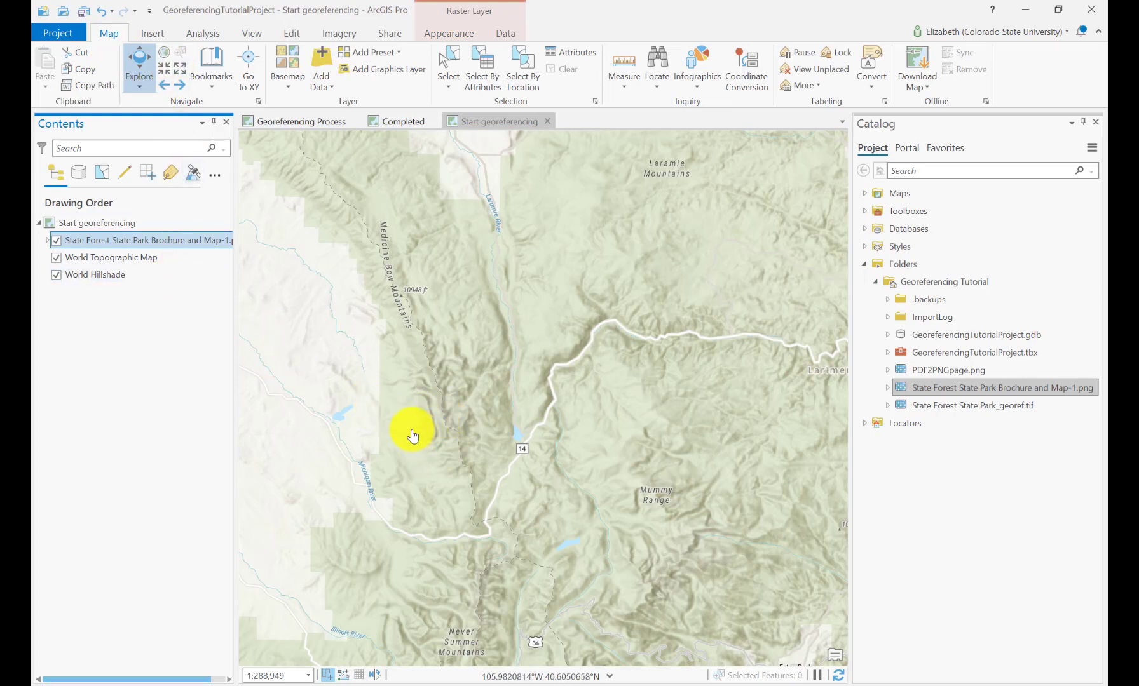
Close the Catalog pane and, in a georeferencing session, fit the State Forest State Park brochure image to the map display.
left_click_drag(407, 422, 486, 417)
scroll(482, 415, "up", 2)
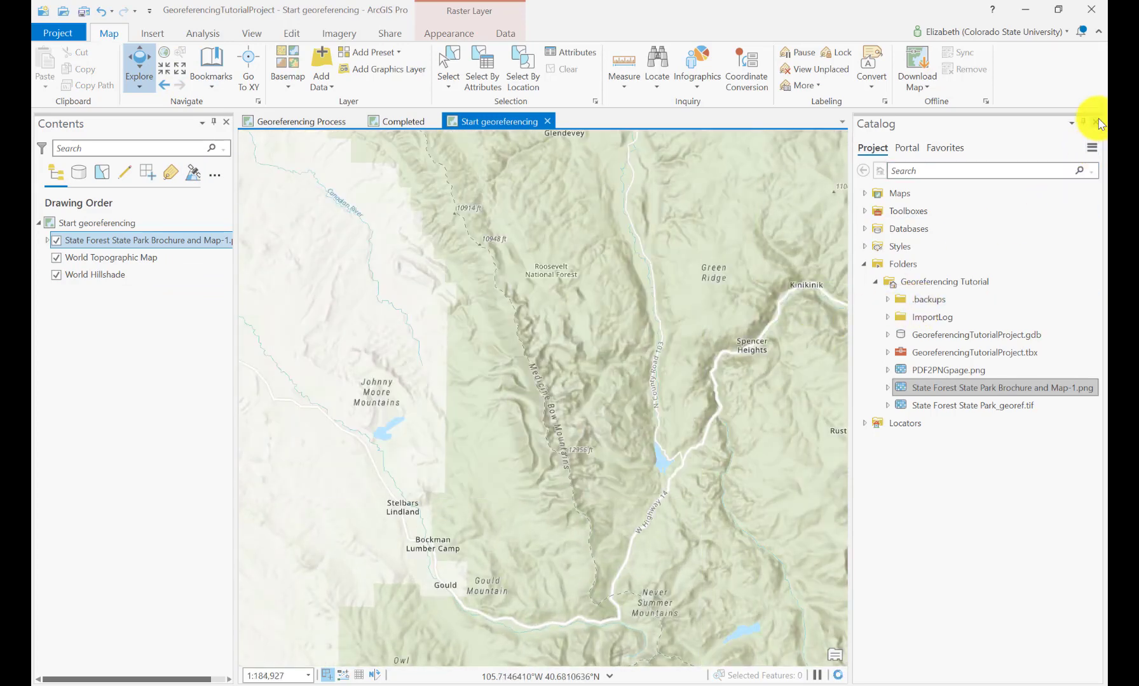
left_click(1096, 121)
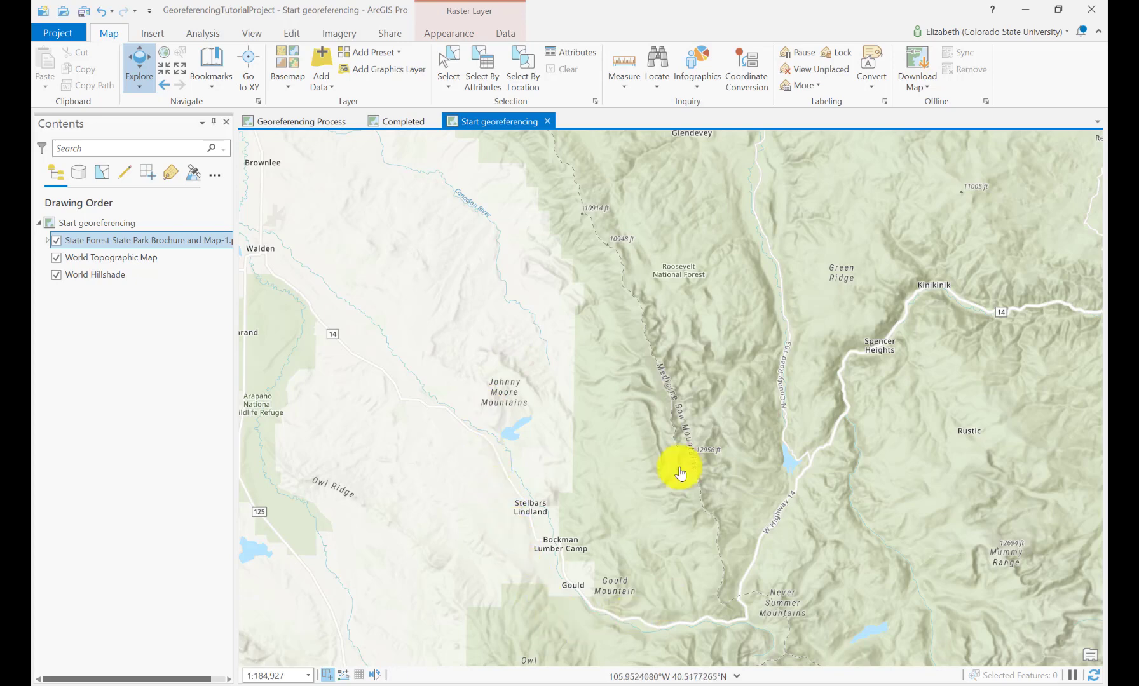
left_click_drag(714, 410, 376, 422)
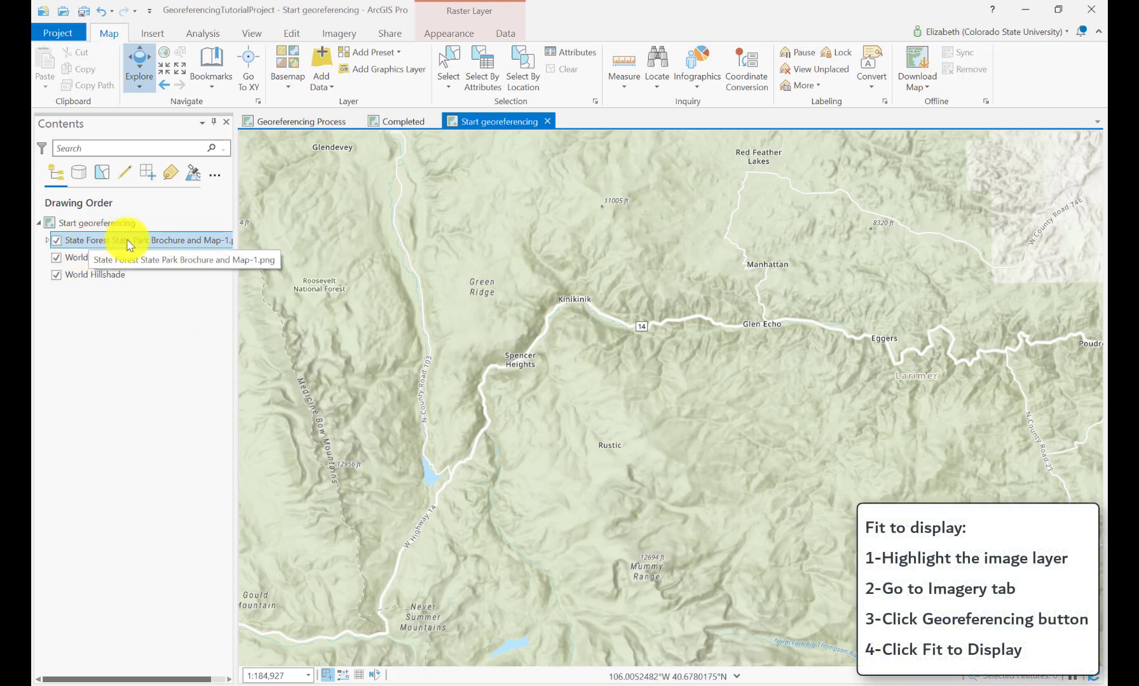
left_click(331, 35)
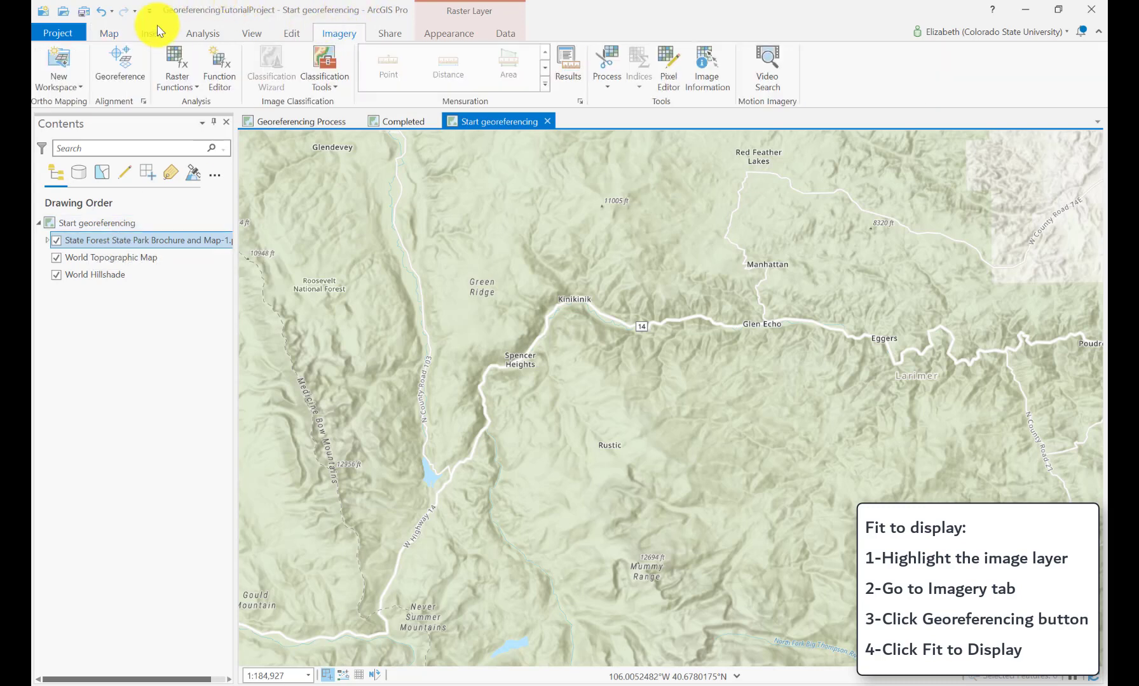
left_click(120, 66)
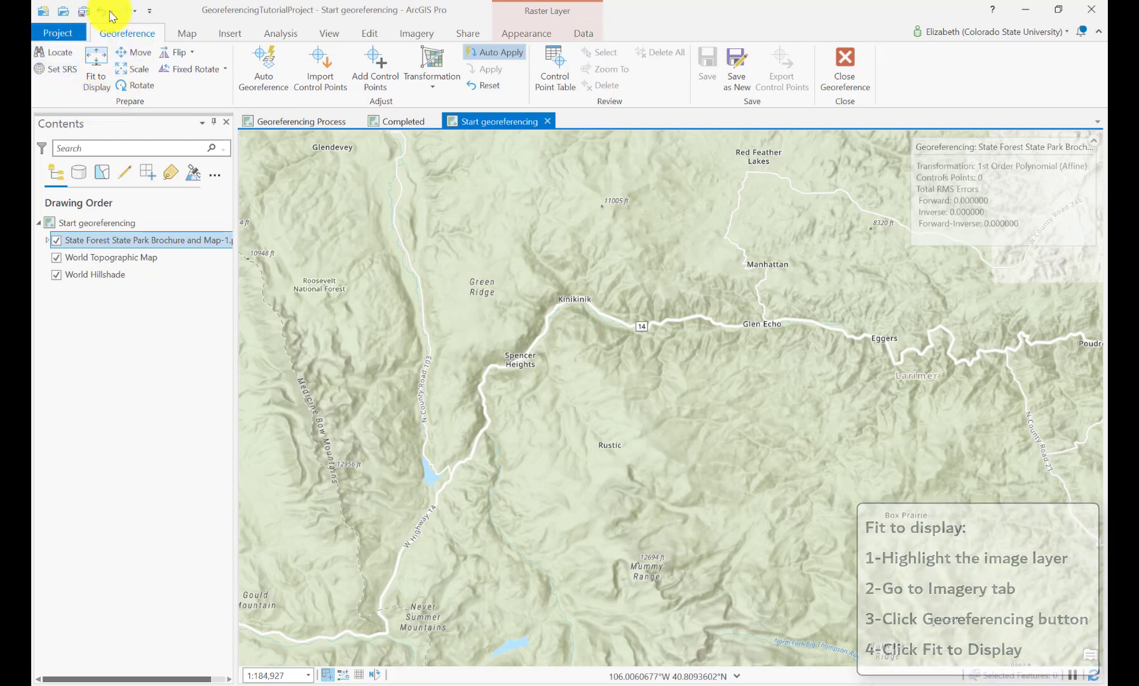
left_click(96, 64)
left_click(83, 224)
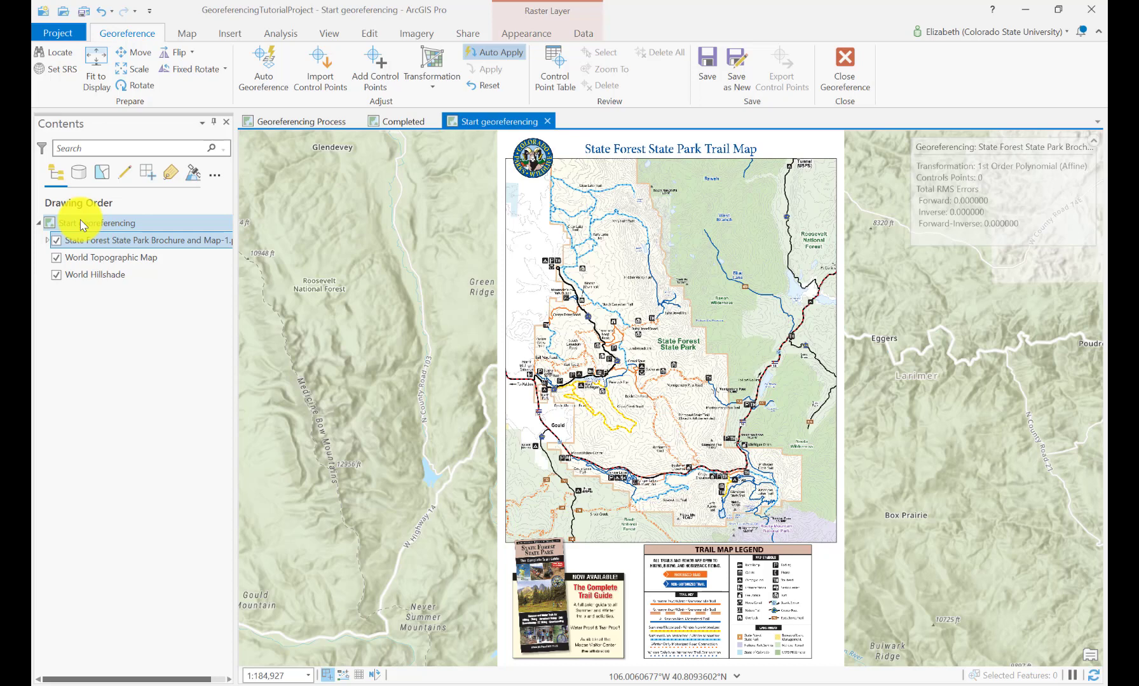
left_click(106, 241)
Change the basemap to OpenStreetMap, with the park area visible beside the trail map image.
left_click_drag(338, 363, 496, 363)
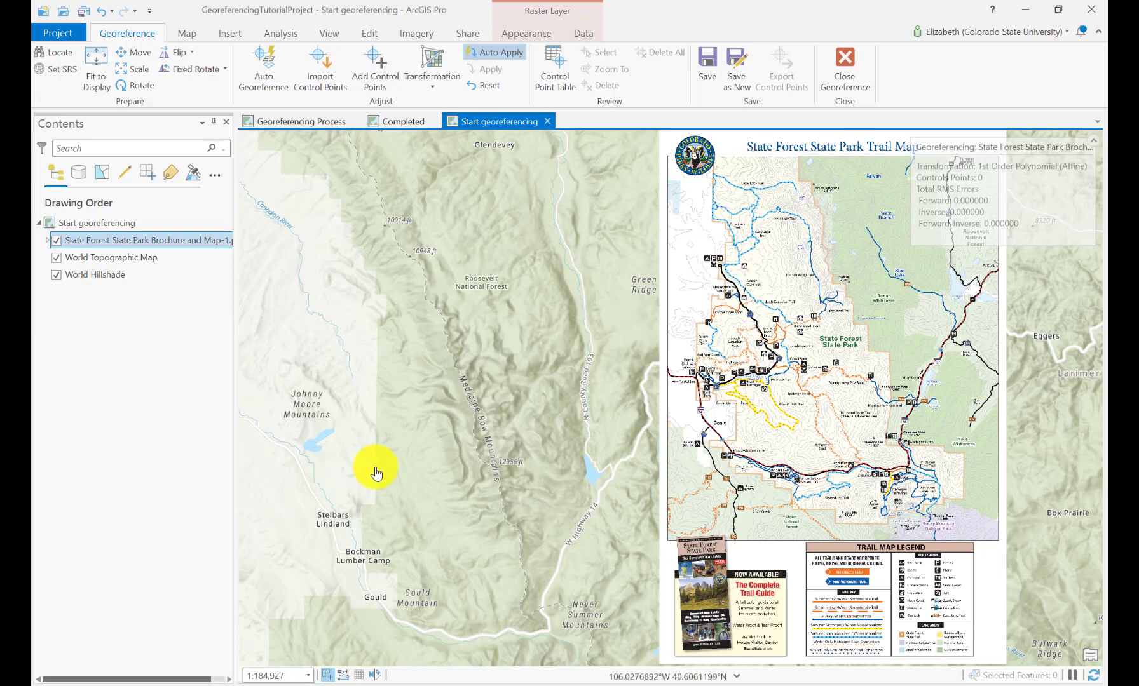
scroll(599, 360, "up", 2)
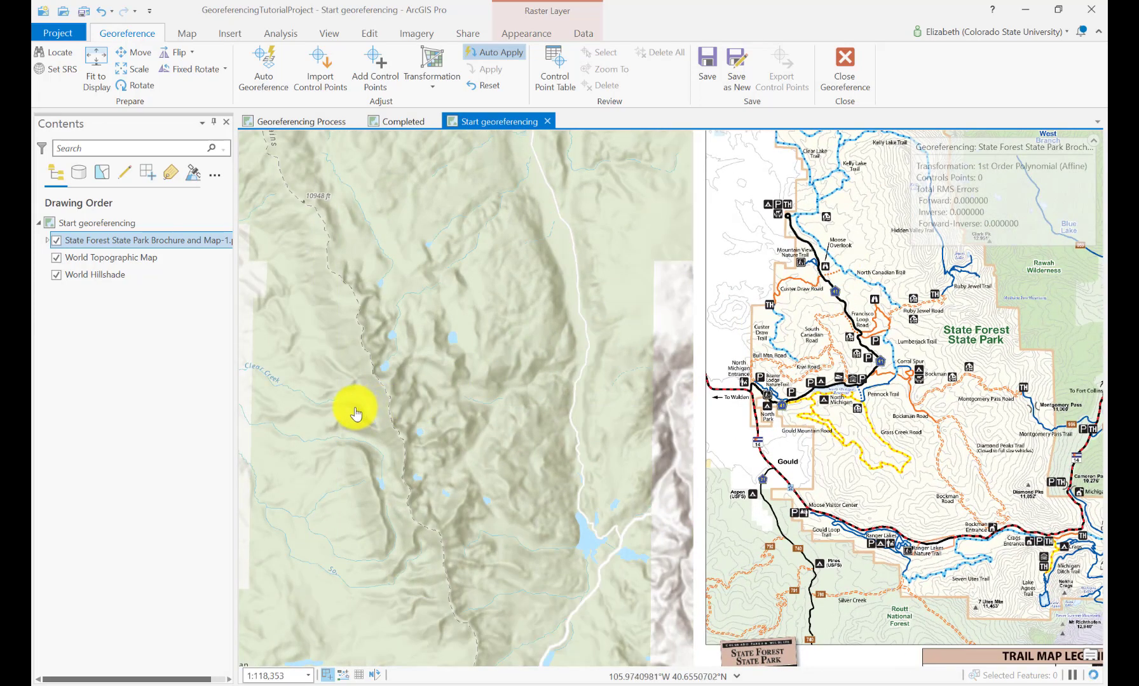
left_click_drag(345, 406, 436, 411)
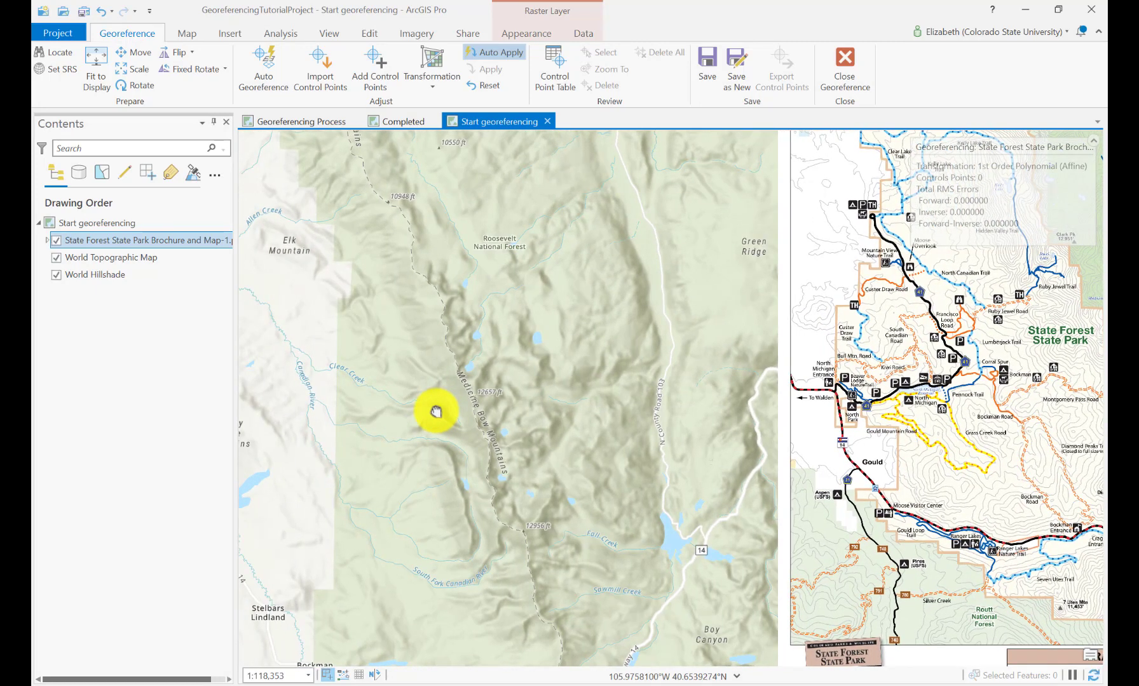
left_click(184, 32)
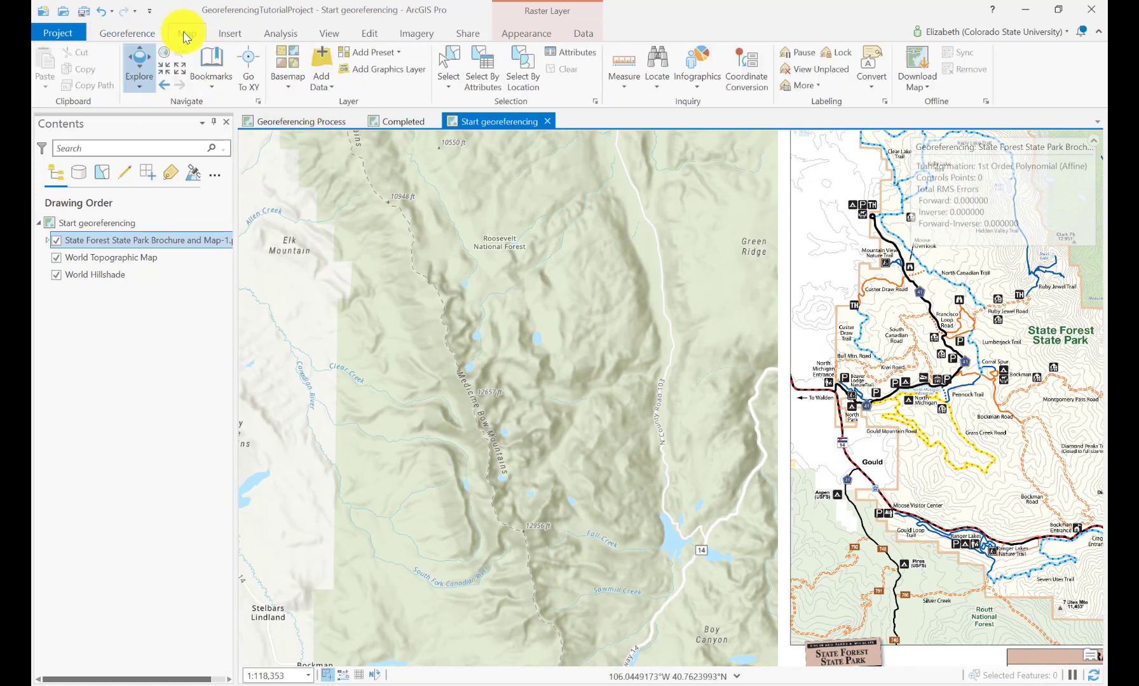
left_click(280, 84)
left_click(502, 409)
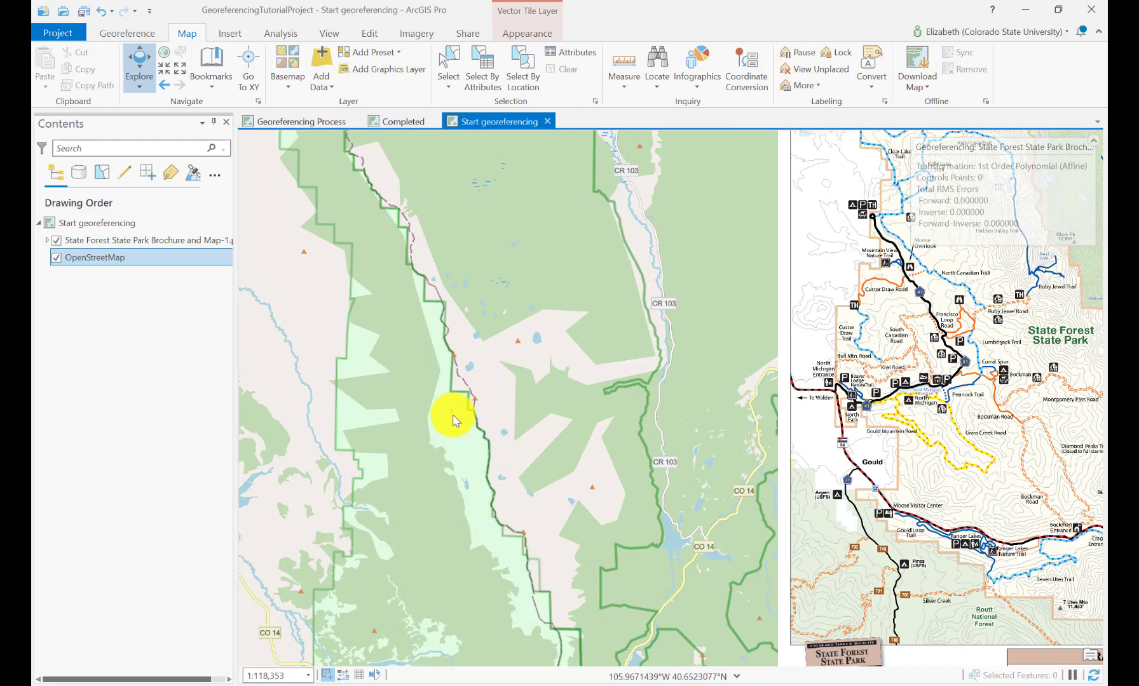
Turn off Auto Apply for the georeferencing session after comparing matching locations on the trail map and basemap.
left_click(887, 176)
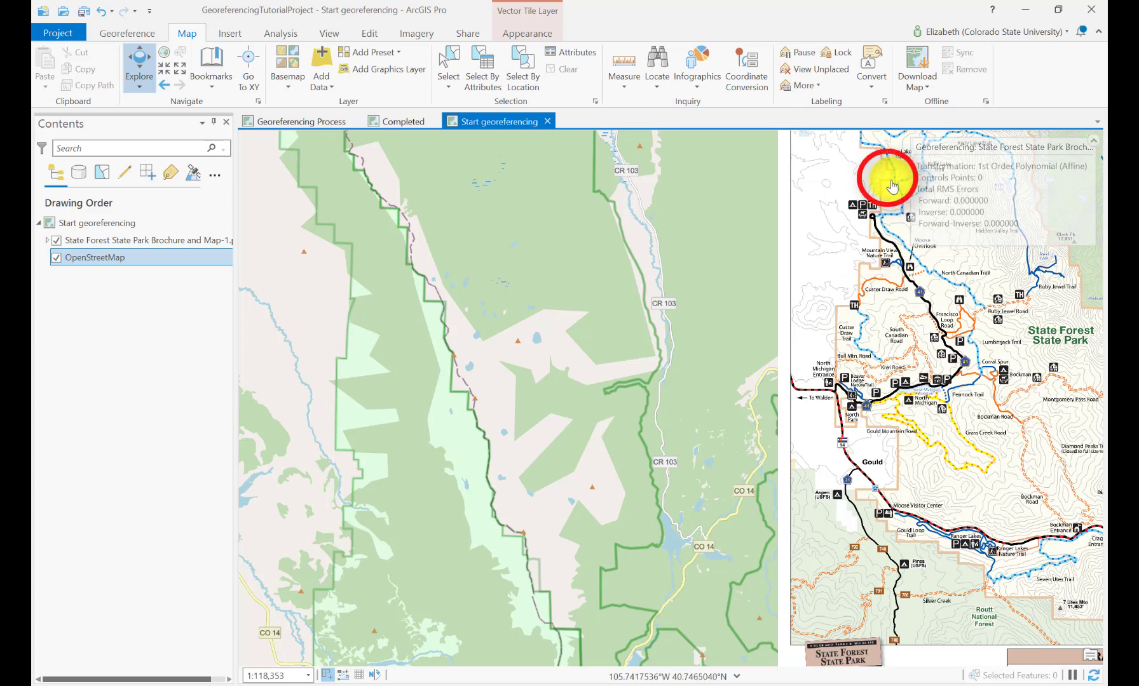
left_click(360, 476)
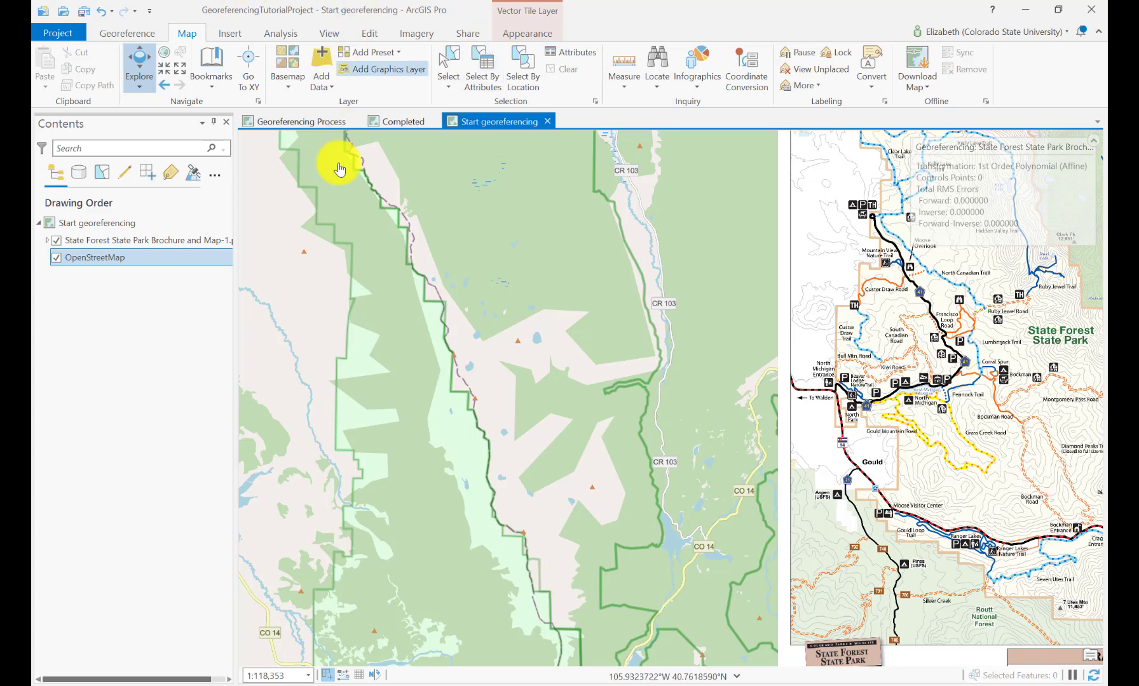
left_click(127, 33)
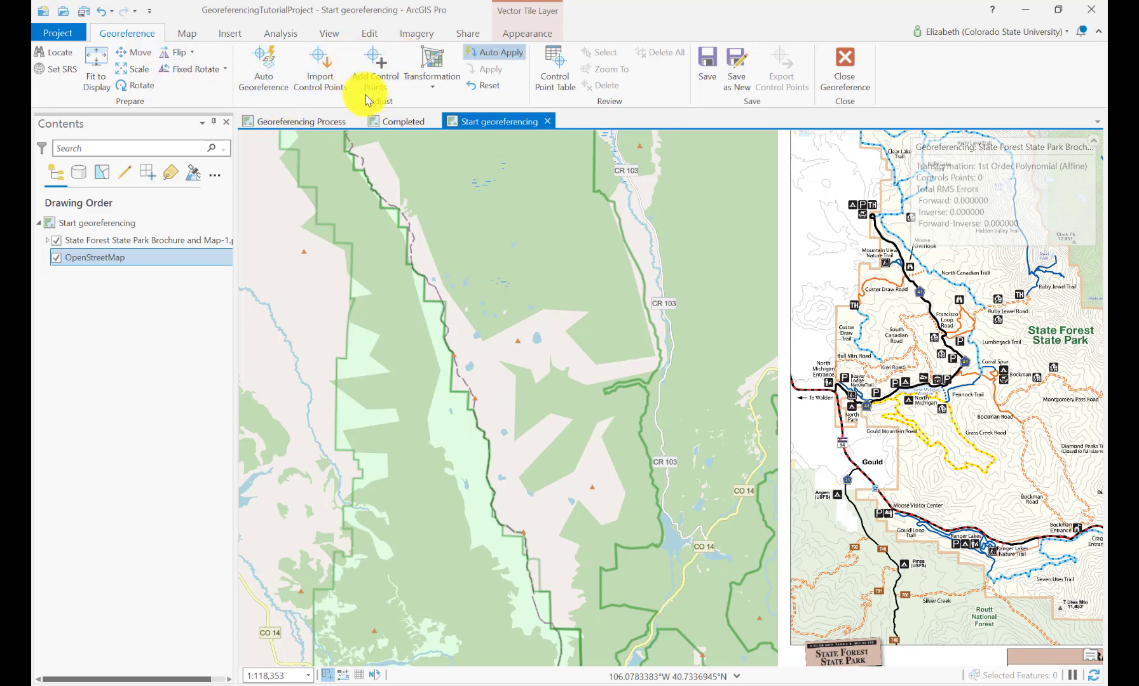
left_click(486, 51)
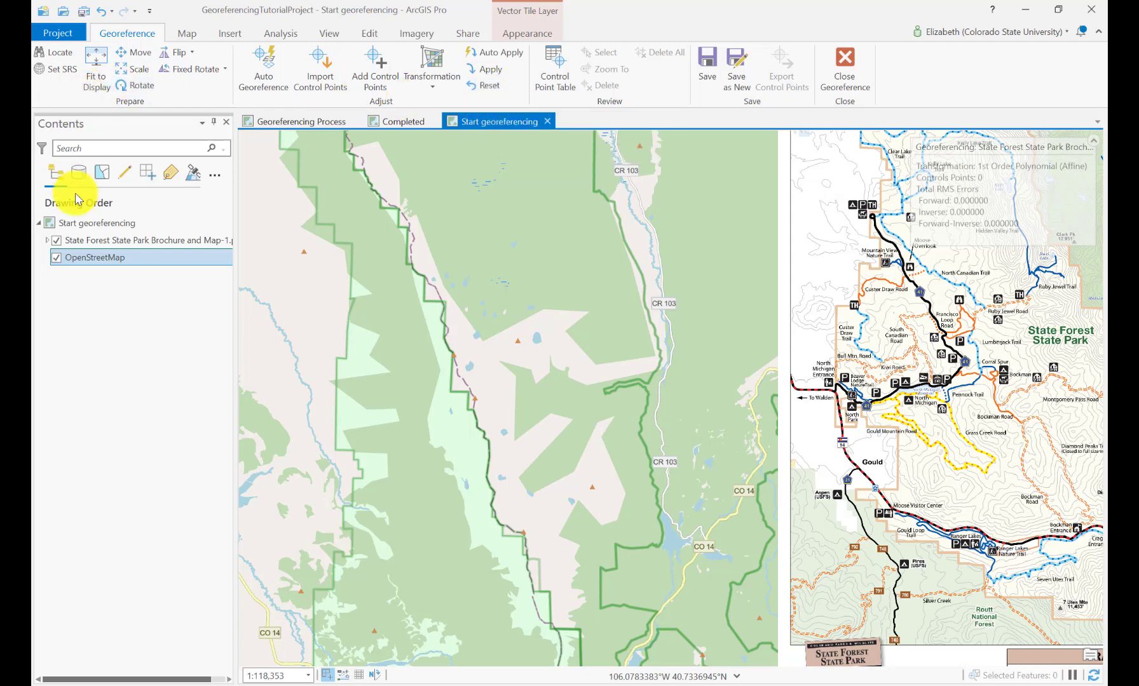
Set the brochure image layer's transparency to 20% and return to the georeferencing tools.
left_click(112, 241)
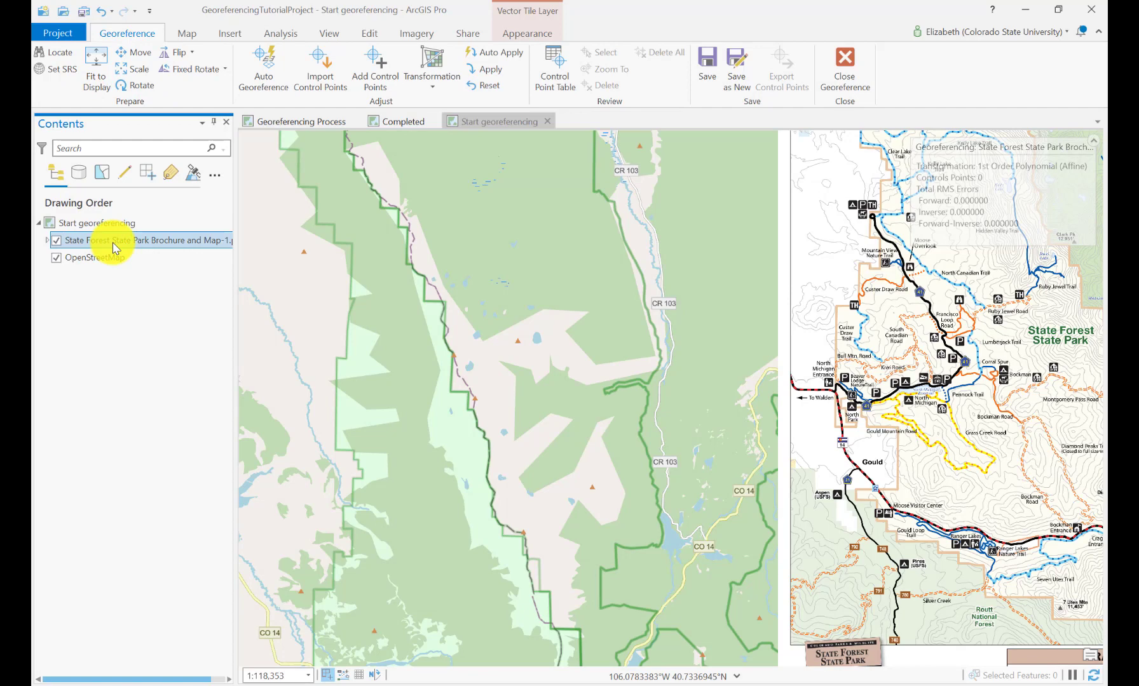
left_click(537, 40)
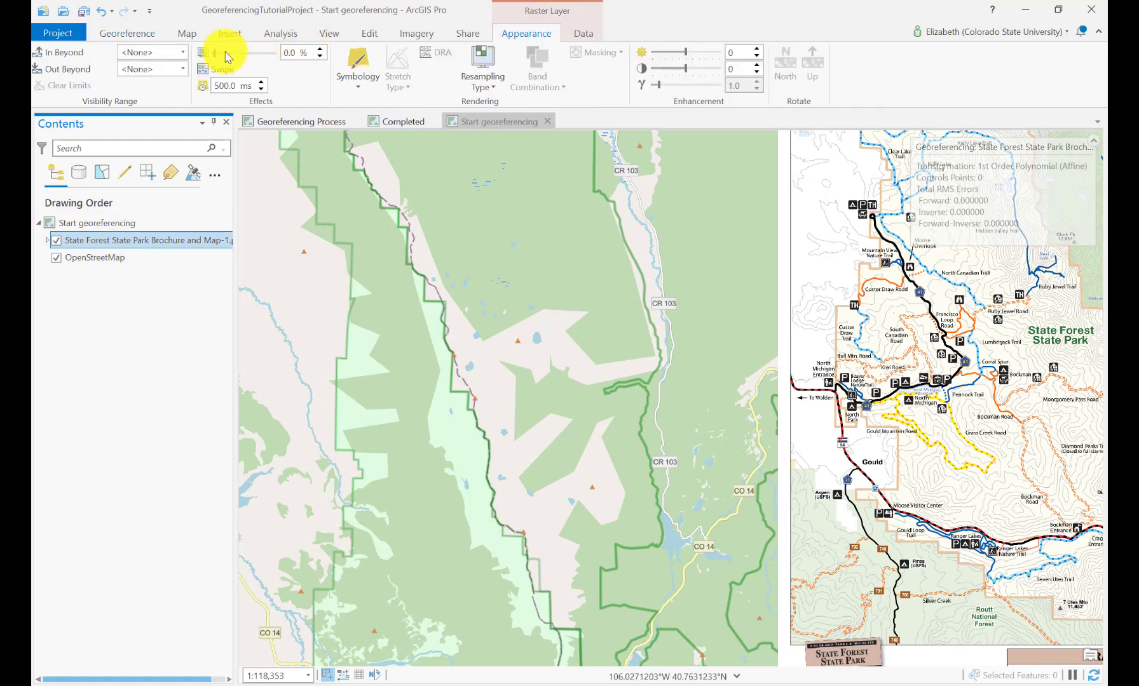
left_click_drag(216, 59, 228, 58)
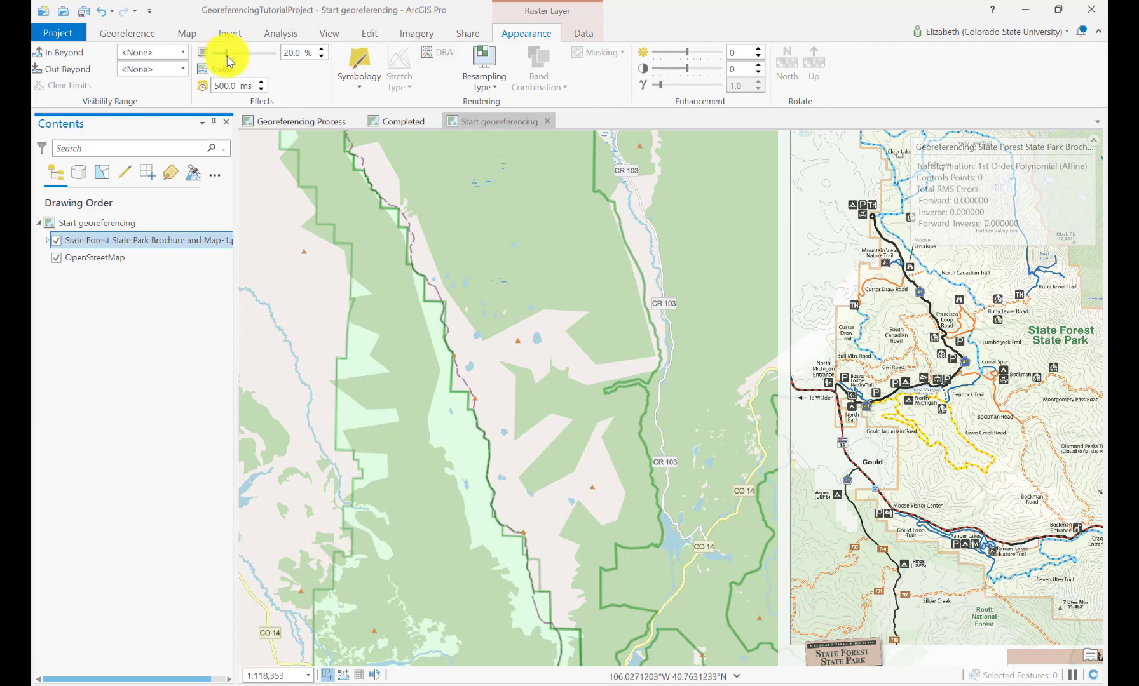
left_click(138, 35)
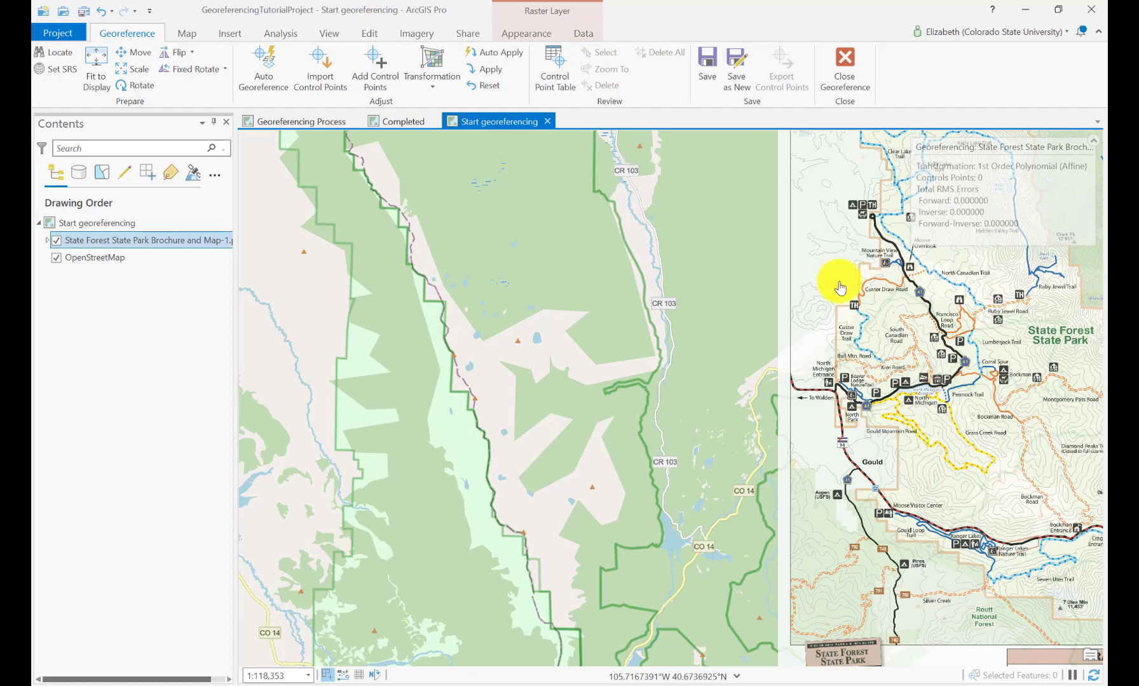
Add a control point linking the park boundary corner near Clear Lake Trail on the image to the same corner on the basemap.
left_click(372, 62)
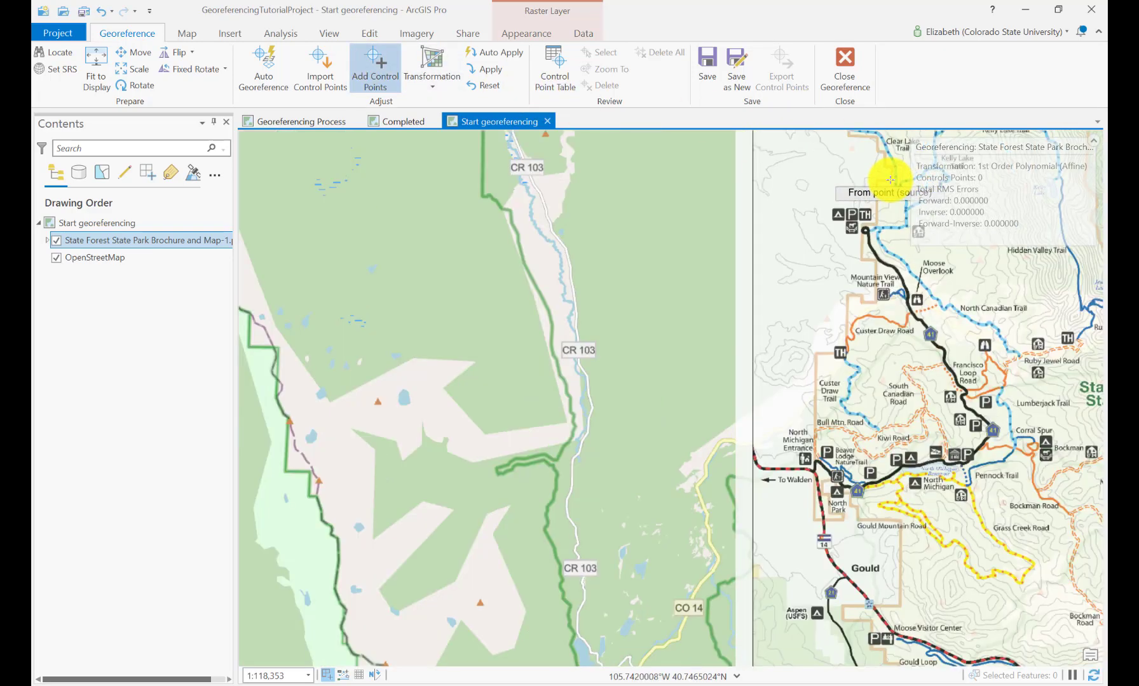
scroll(888, 177, "up", 4)
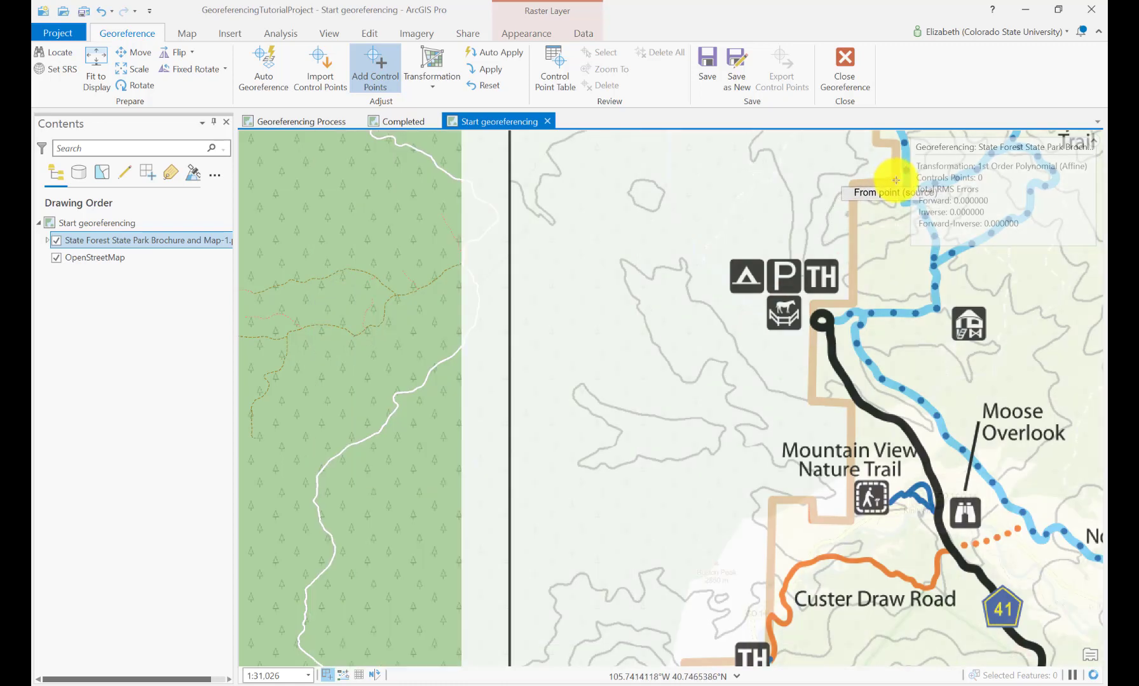
left_click(896, 181)
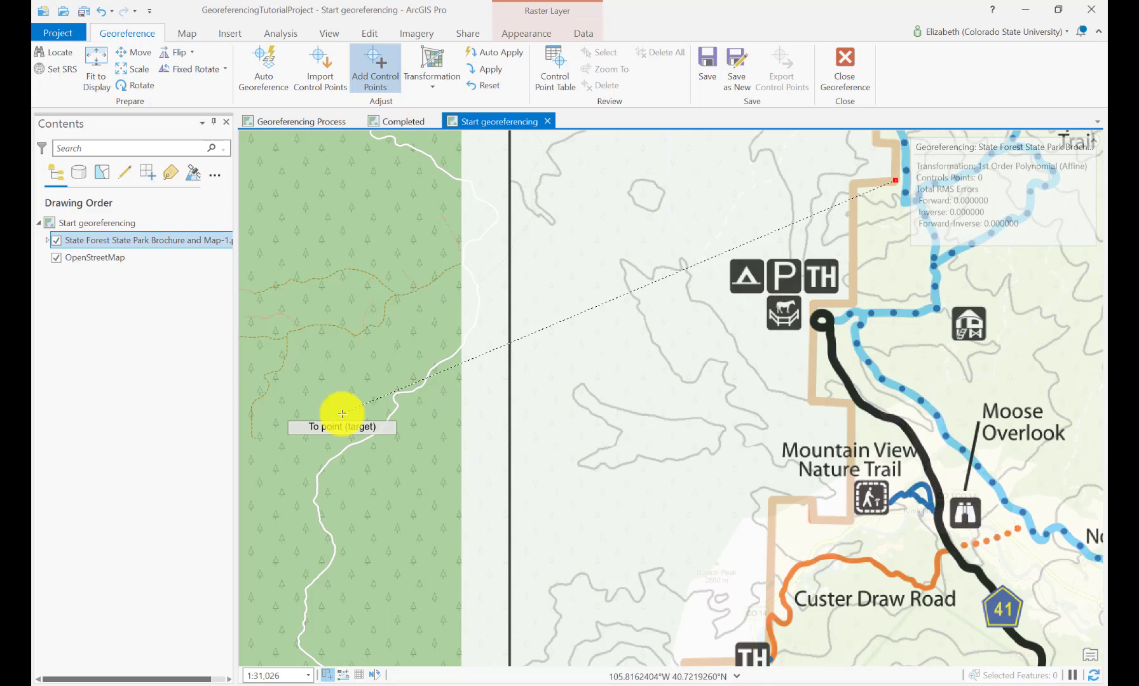
scroll(341, 413, "down", 4)
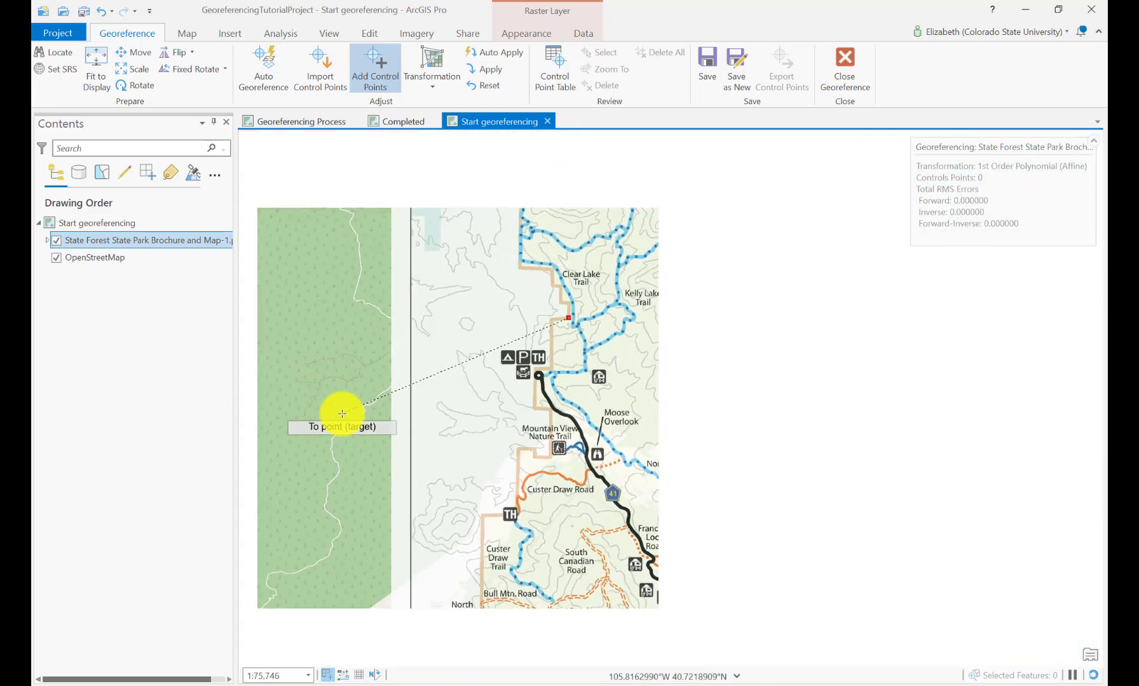
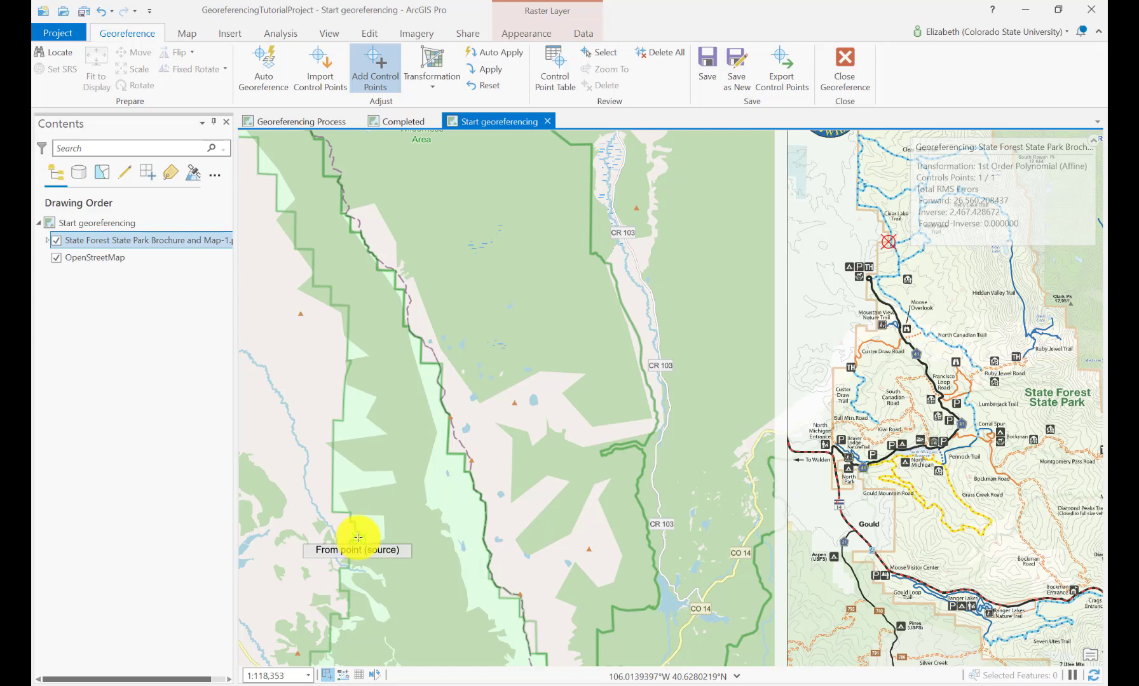
left_click(358, 538)
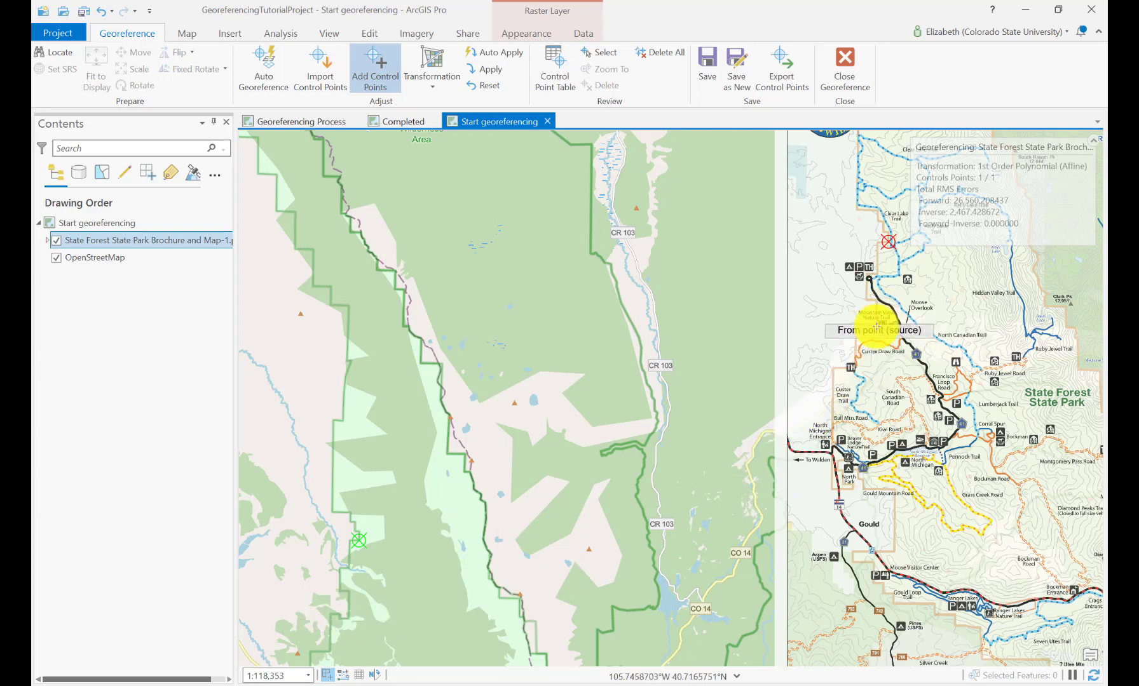
Add a control point linking the park boundary corner beside Mountain View Nature Trail on the image to its matching basemap corner.
scroll(871, 321, "up", 5)
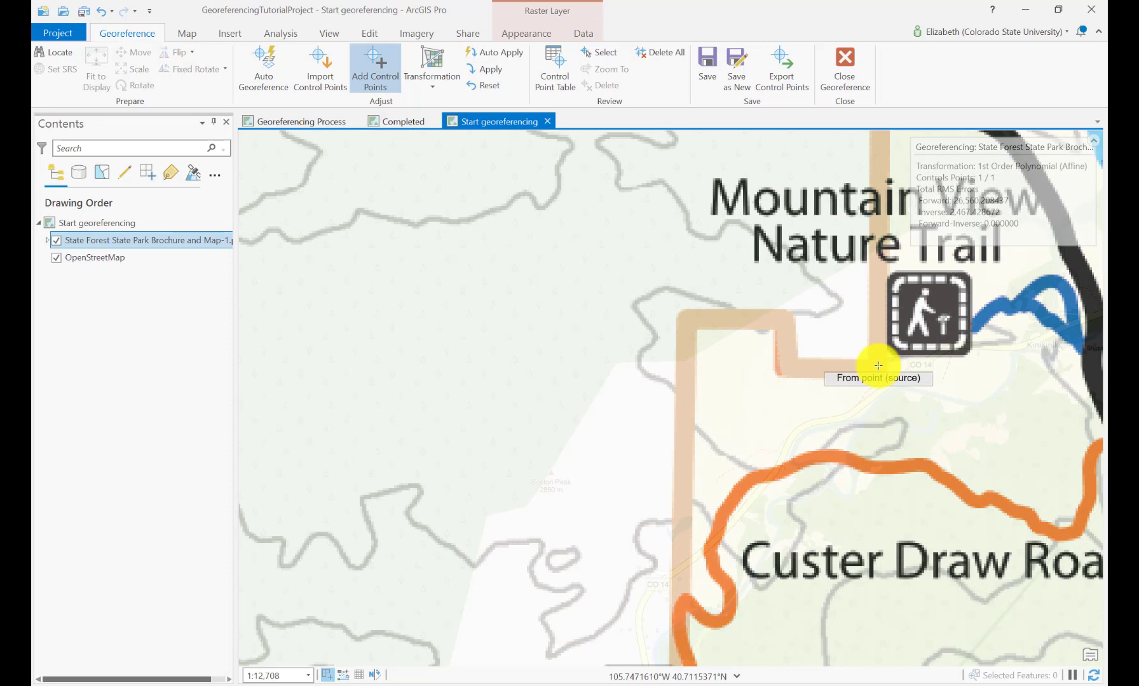
scroll(868, 365, "down", 6)
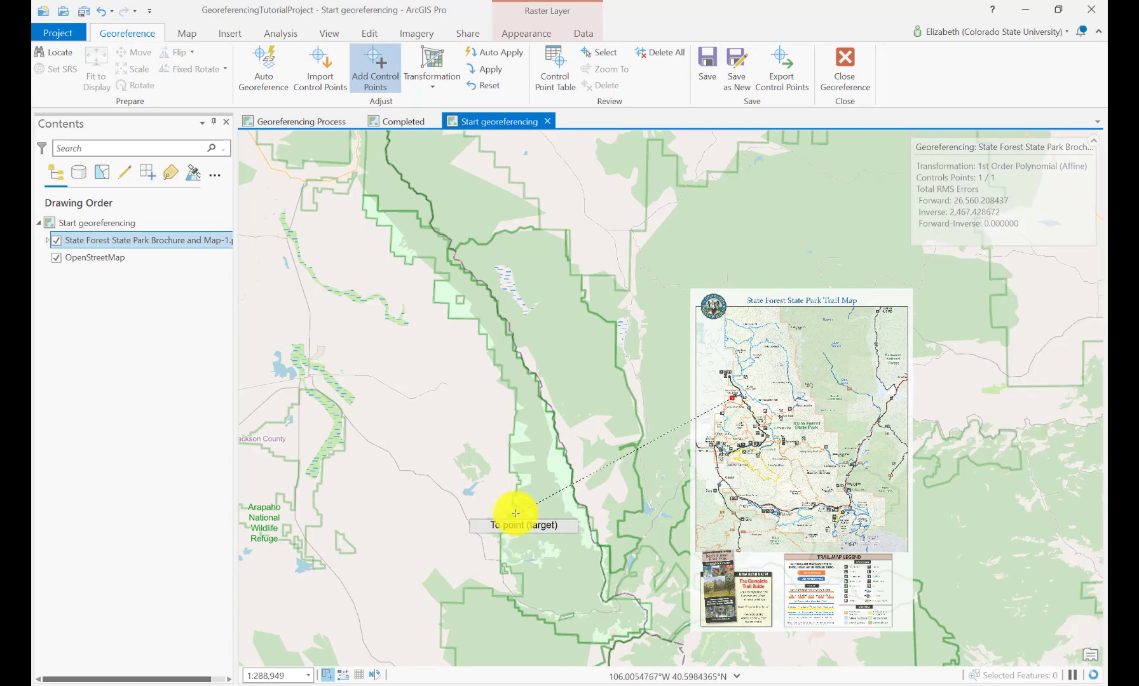
scroll(512, 514, "up", 4)
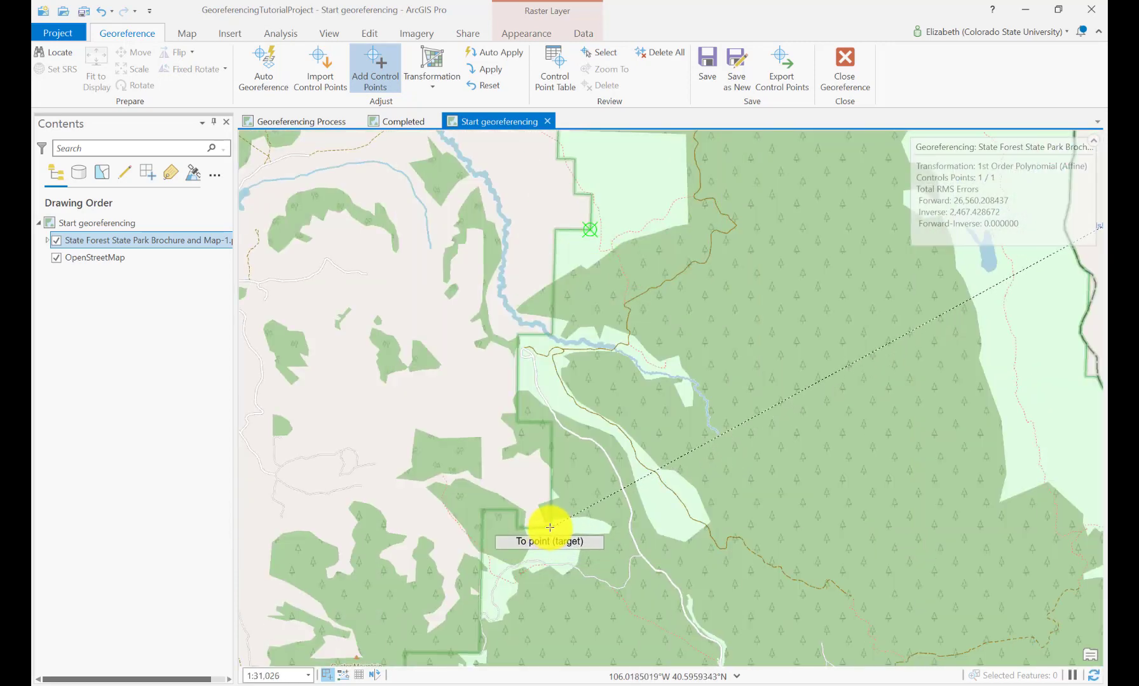
left_click(549, 527)
Add a control point linking the trail's end at the north shore of Lake Agnes on the image to the same basemap spot.
scroll(638, 516, "down", 3)
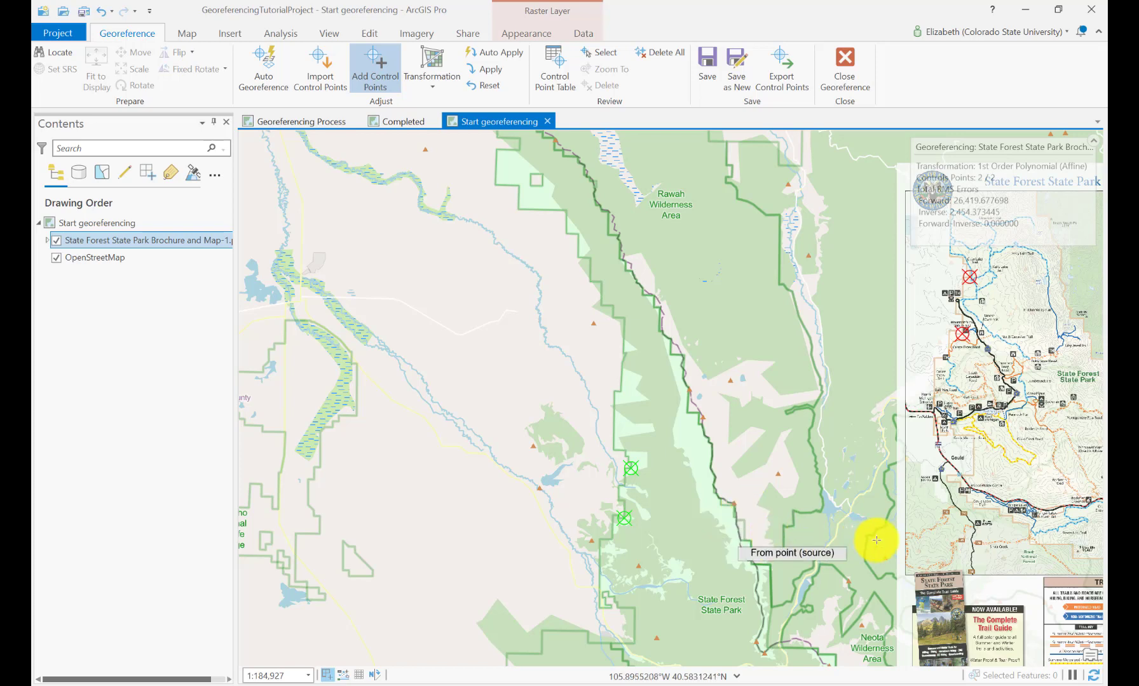
left_click_drag(909, 470, 532, 451)
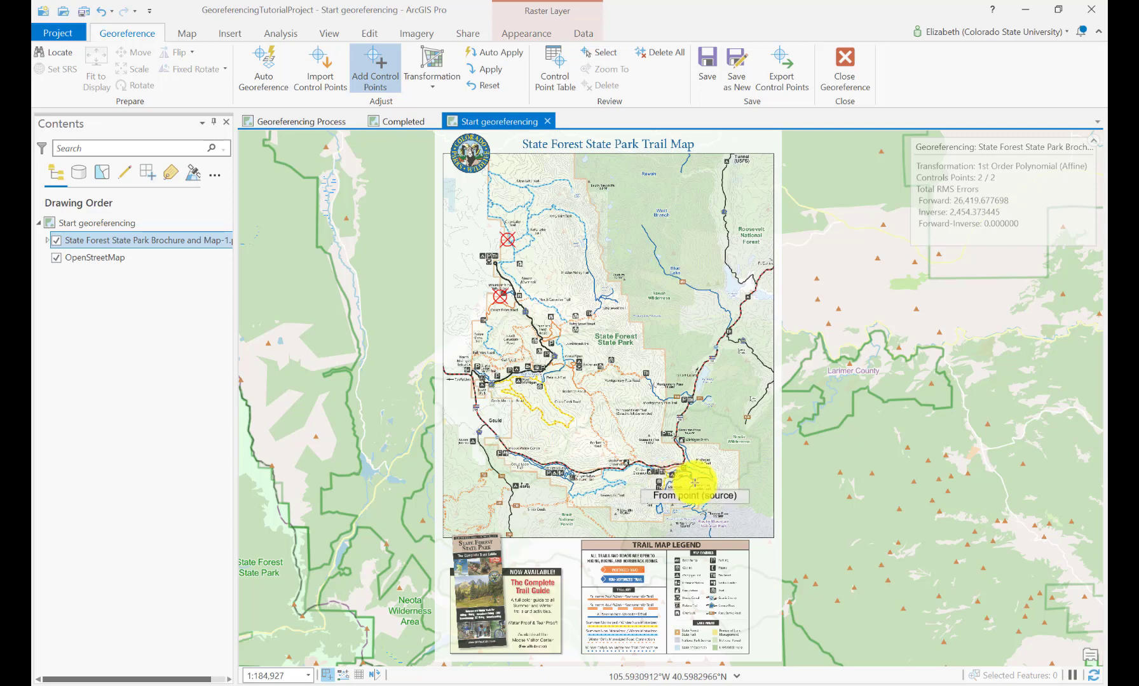
scroll(693, 493, "up", 5)
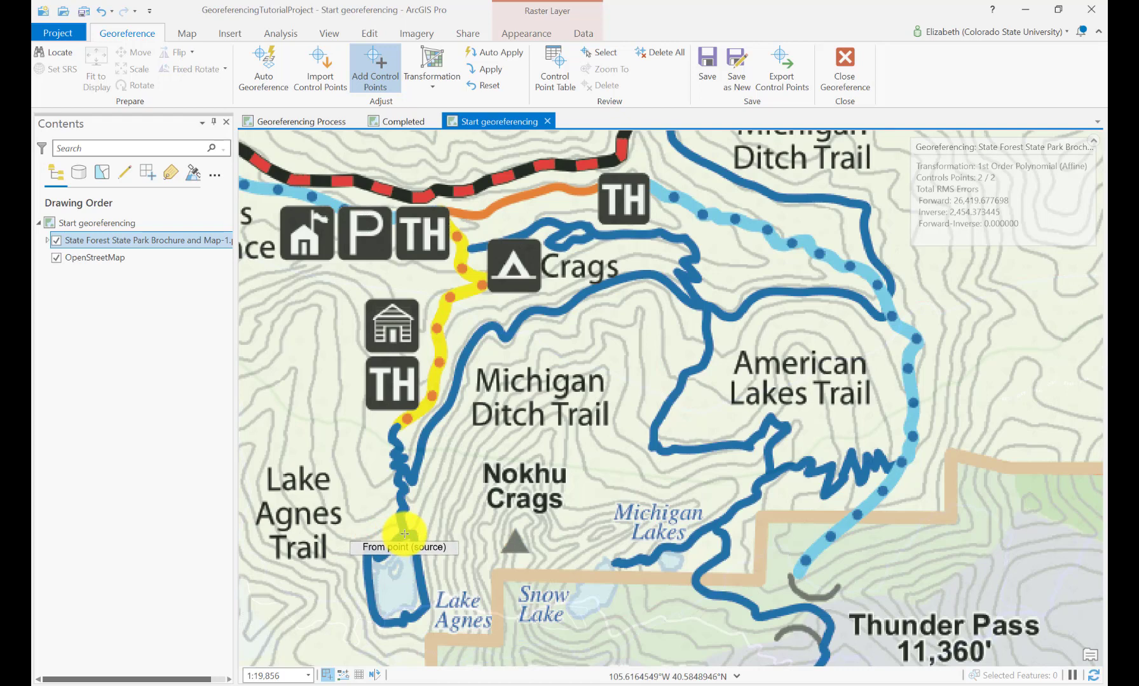
left_click(405, 533)
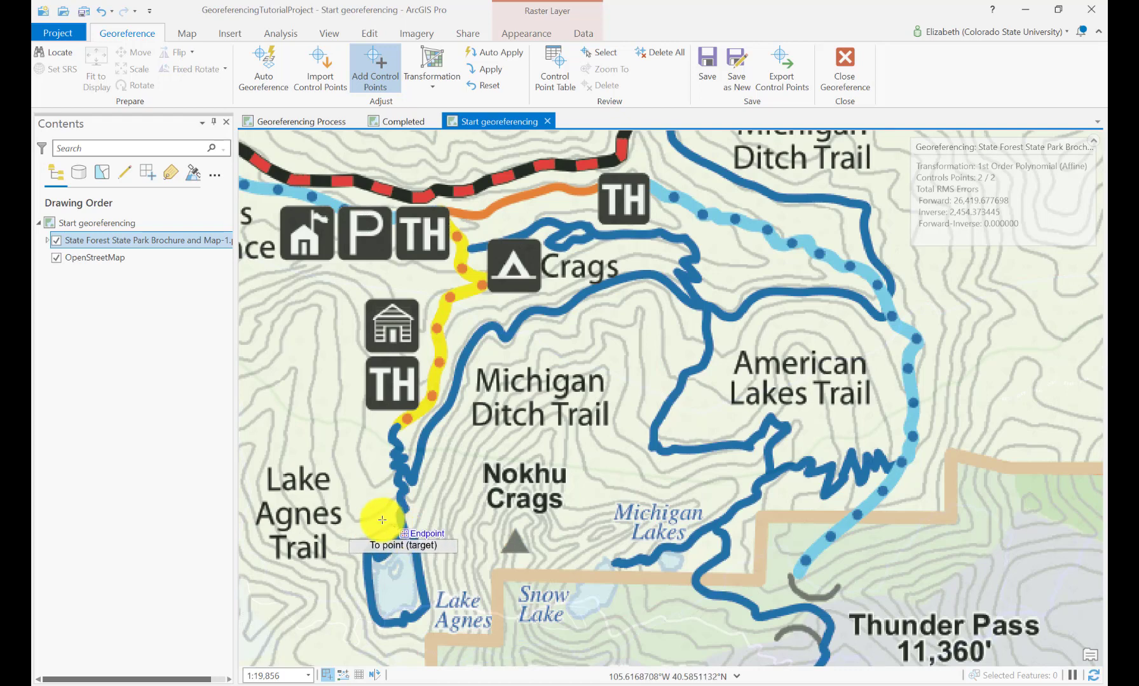
scroll(323, 529, "down", 4)
left_click_drag(241, 502, 978, 253)
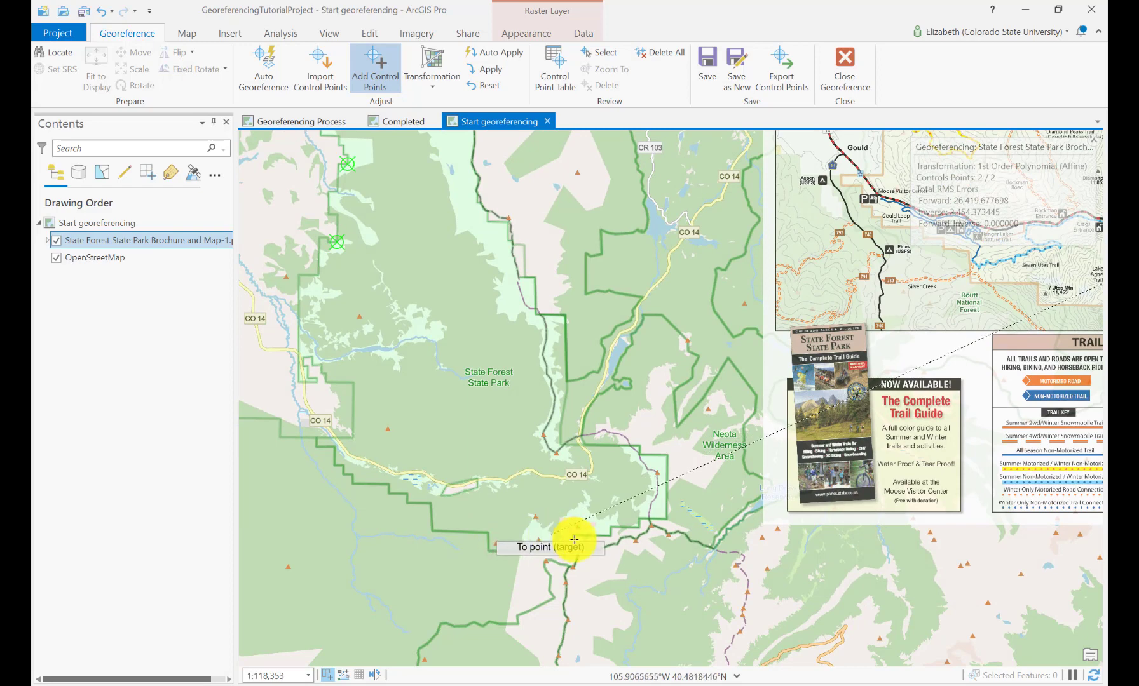
scroll(564, 534, "up", 5)
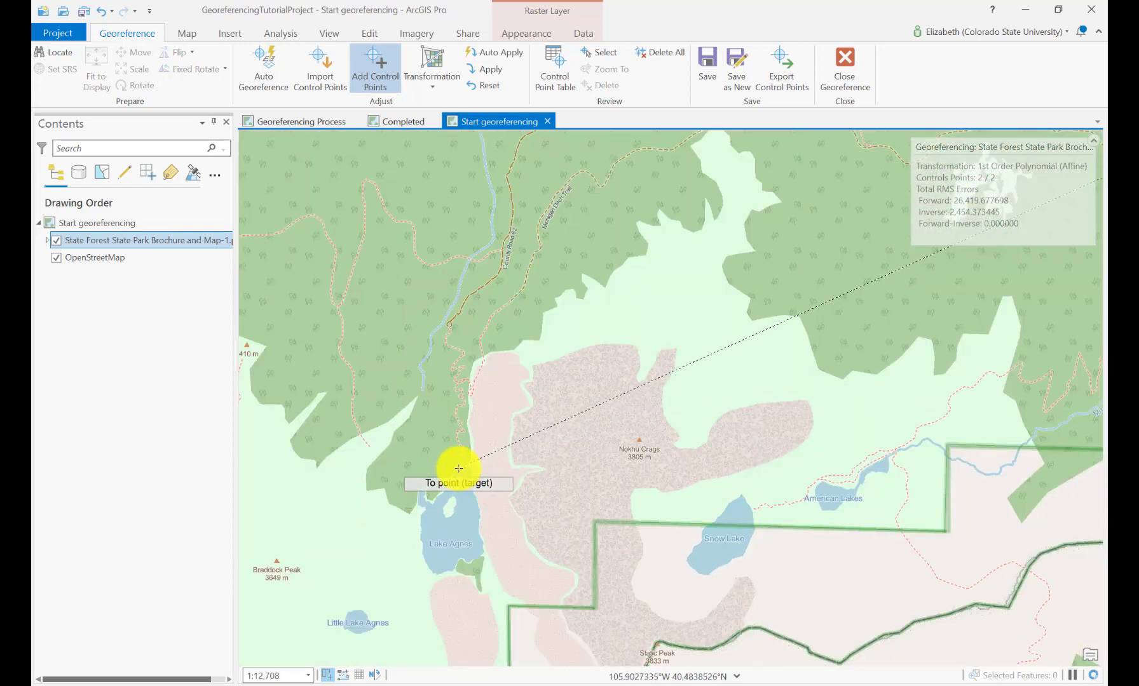
scroll(452, 470, "up", 1)
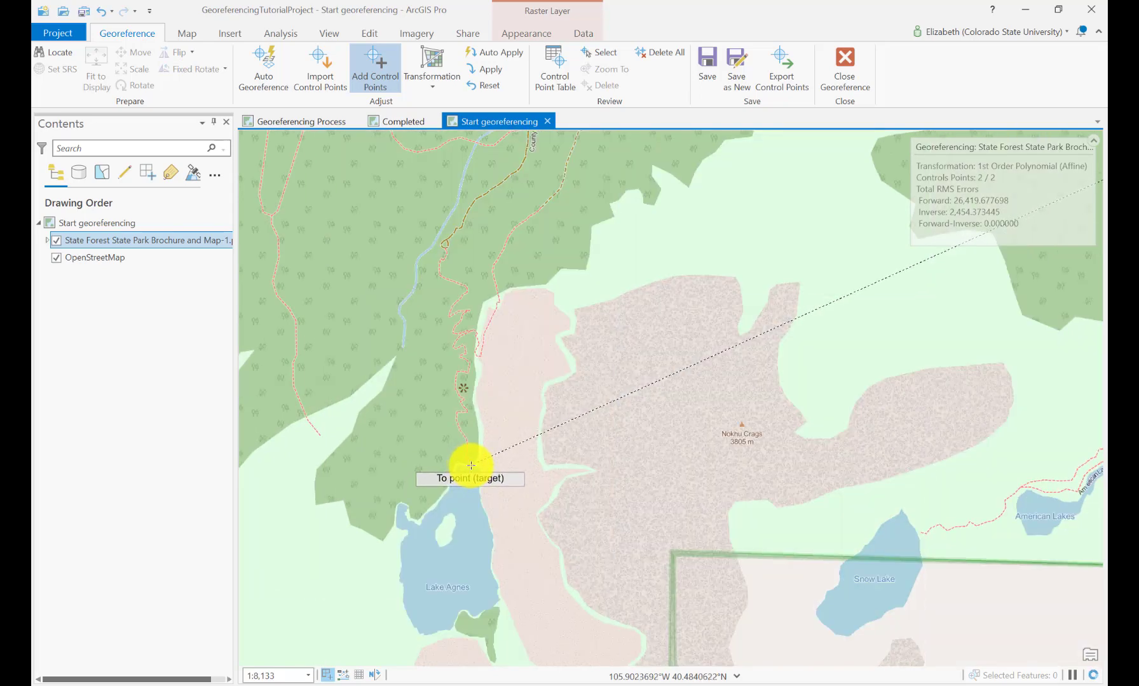
left_click(471, 466)
Add three more control points matching the image to the basemap: on County Road 103 by Chambers Lake, near Gould, and near Jewel Lake.
scroll(470, 465, "down", 6)
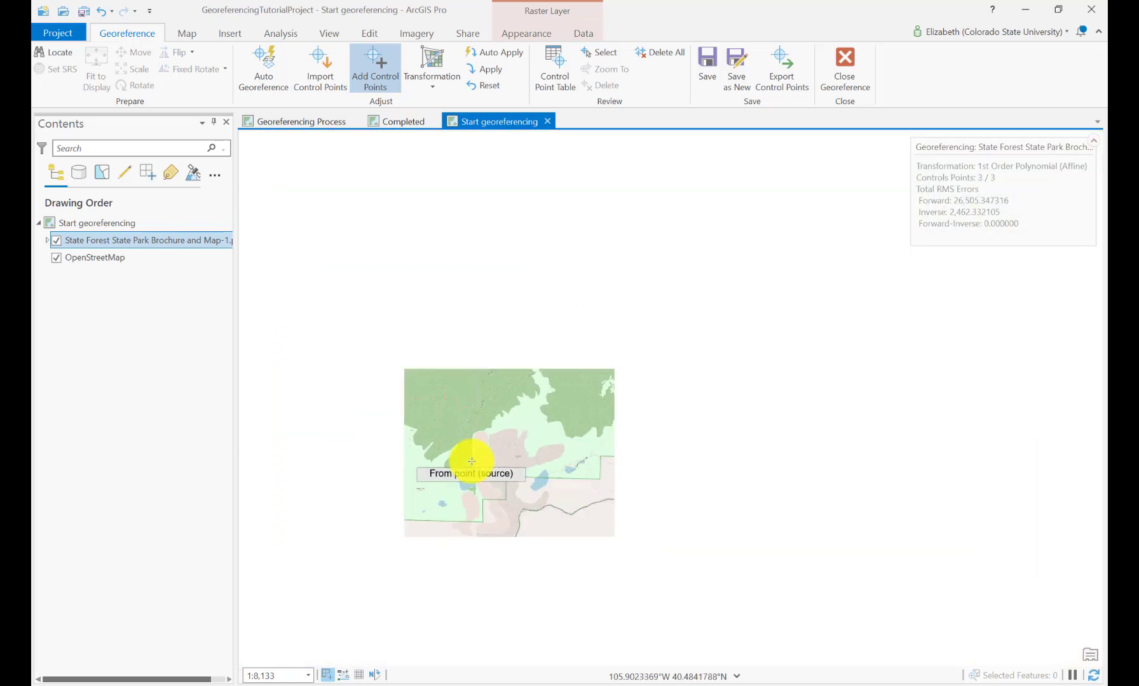
scroll(546, 455, "down", 2)
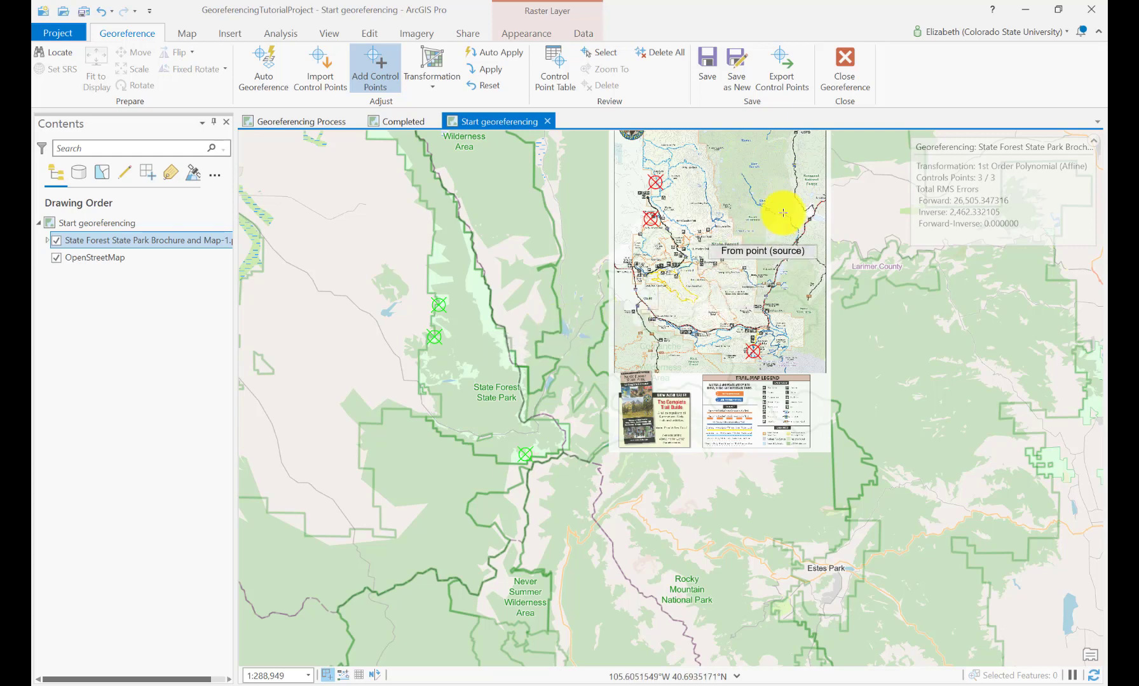
scroll(785, 202, "up", 5)
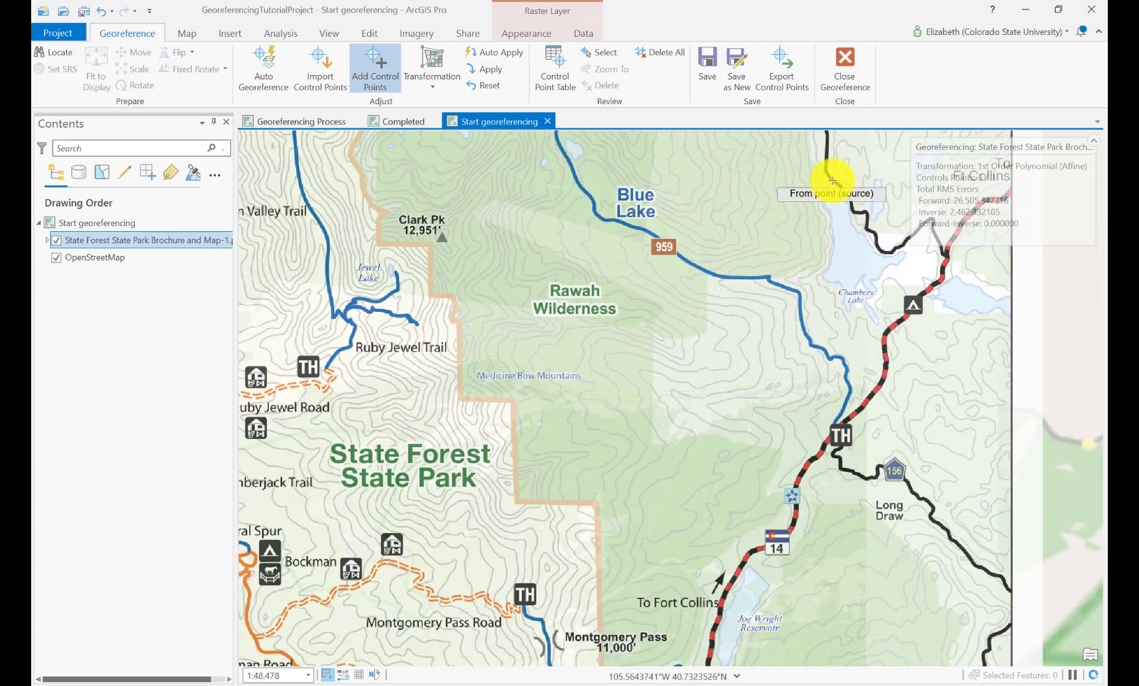
scroll(422, 411, "down", 3)
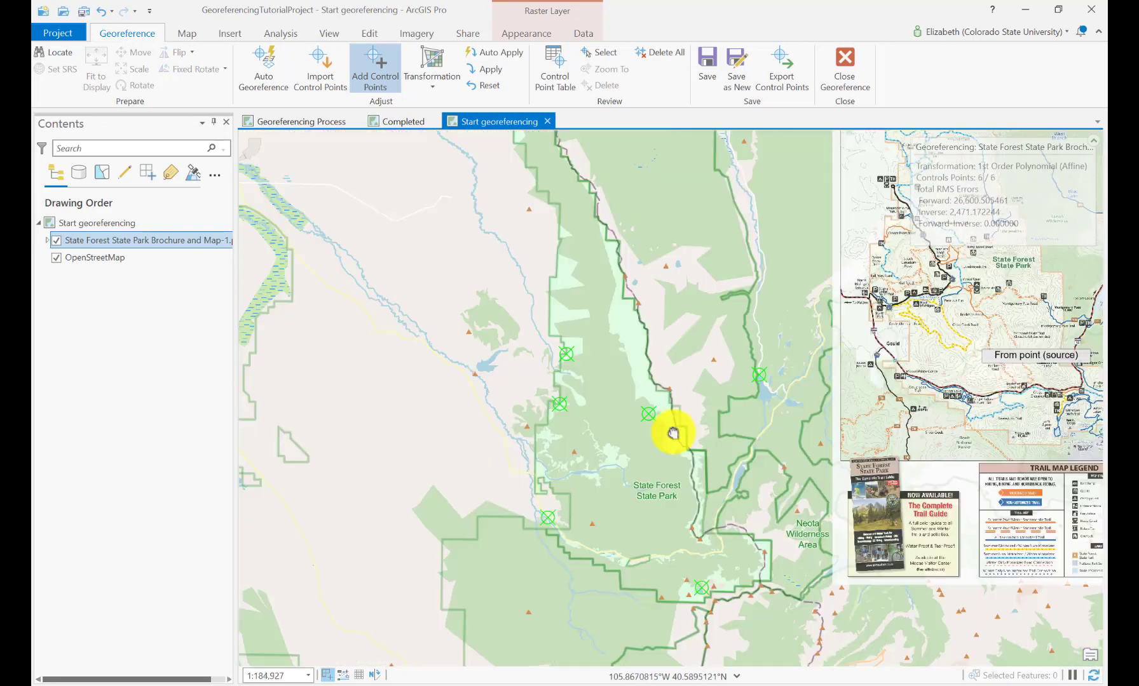
Examine the six control points on both maps and their source and map coordinates in the control point table.
left_click_drag(673, 432, 508, 478)
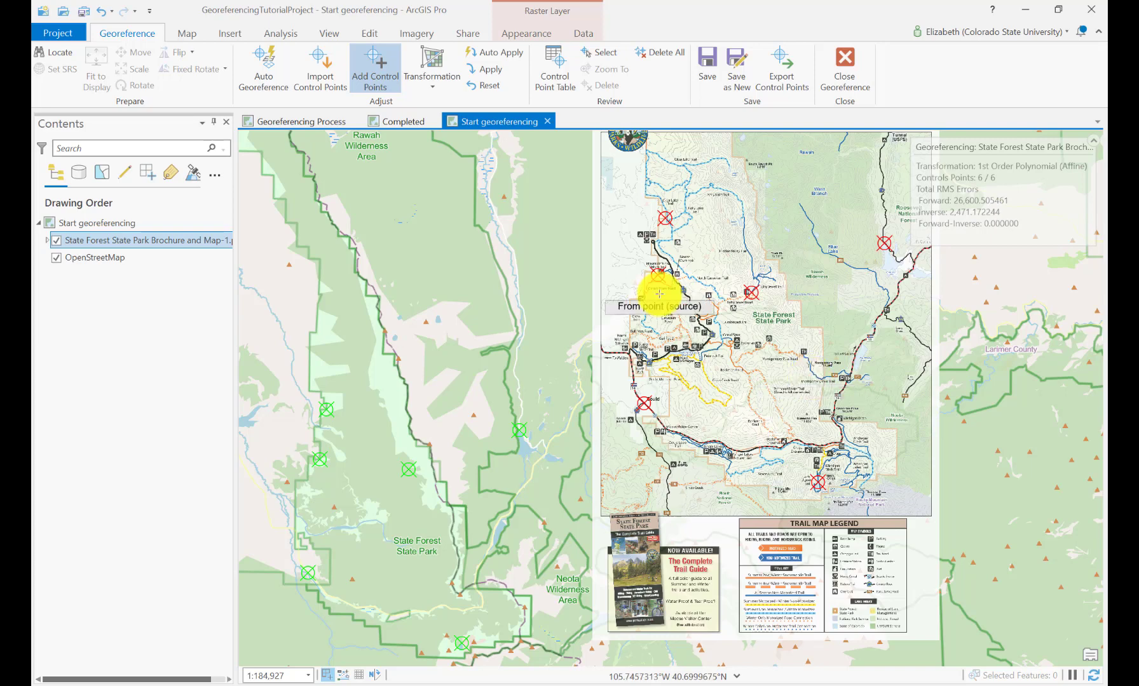
left_click(555, 64)
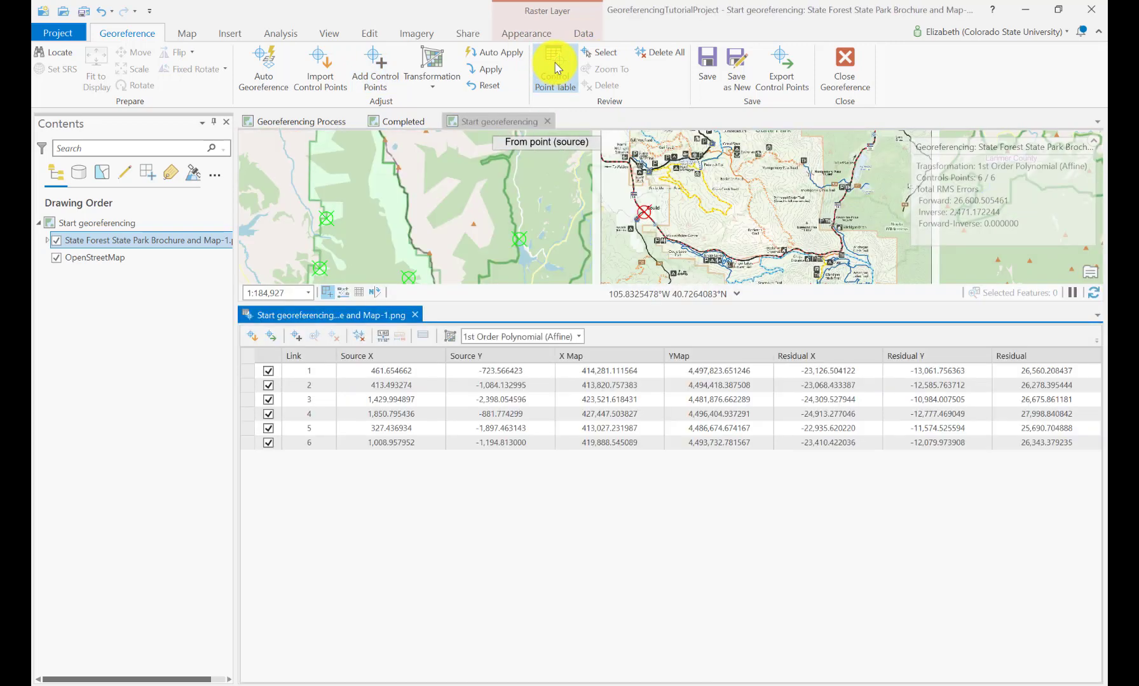
left_click(425, 400)
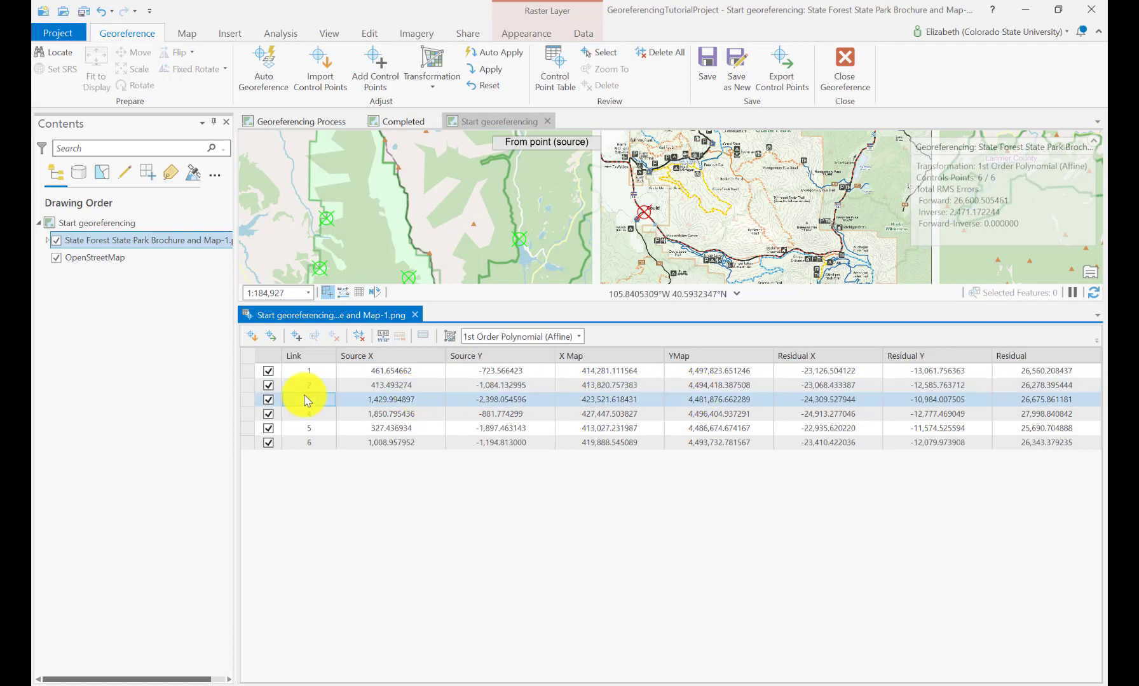
left_click(562, 400)
left_click(459, 428)
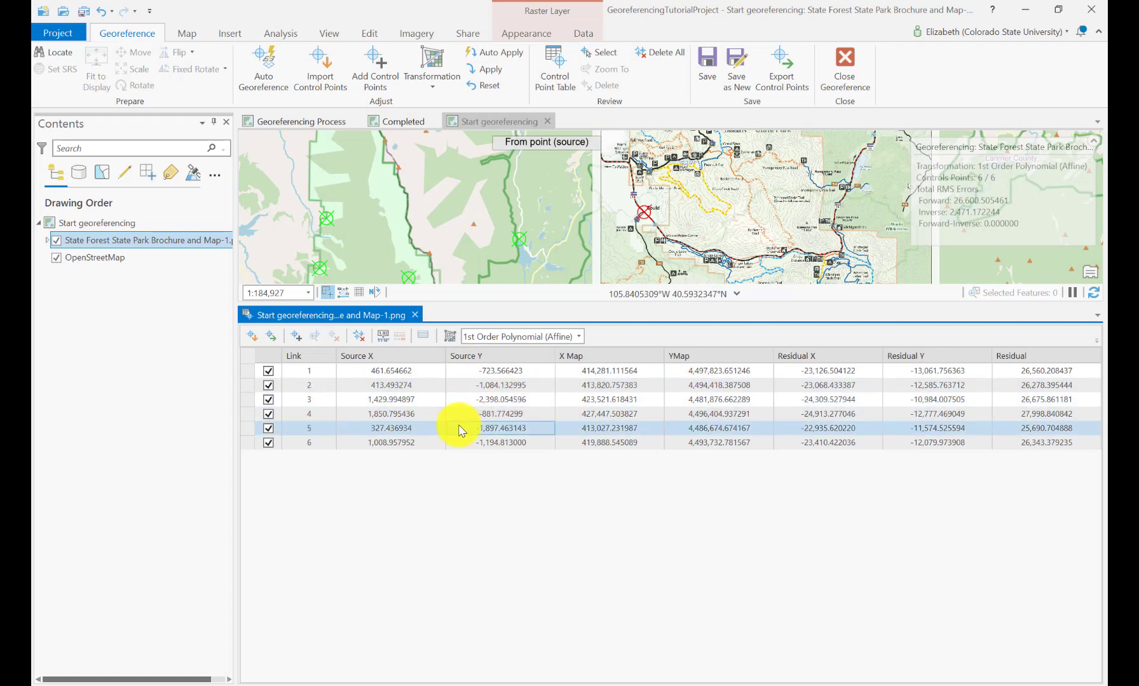
left_click_drag(459, 428, 1105, 427)
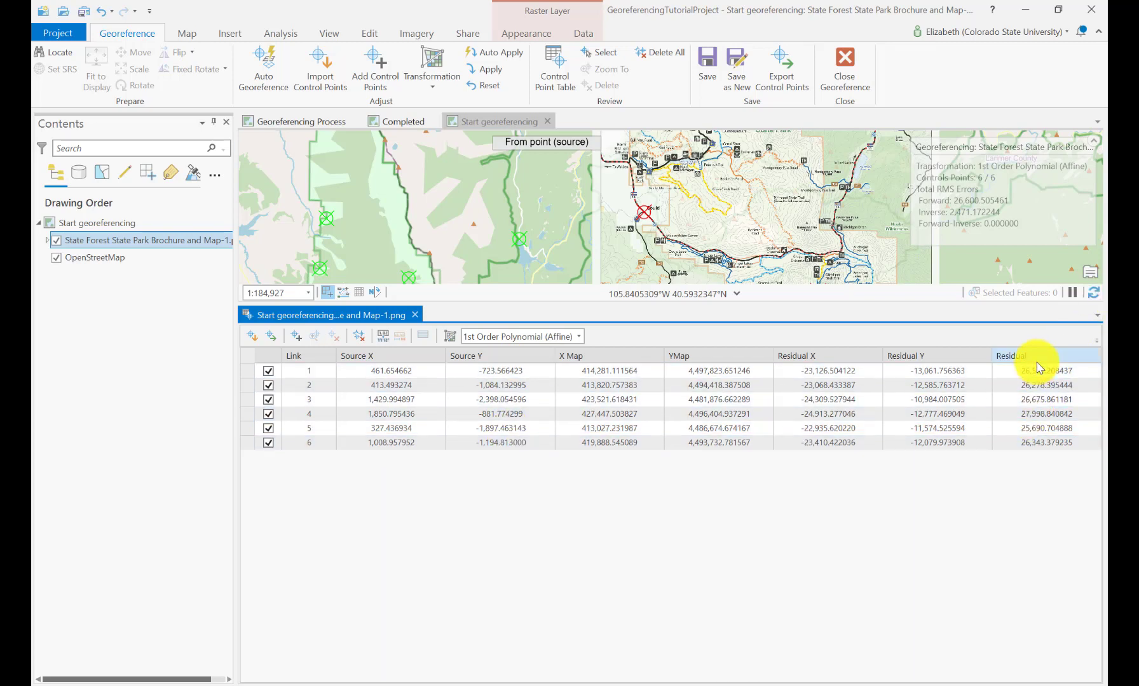
Compare the residuals of the links in the control point table, then close the table.
left_click(1057, 442)
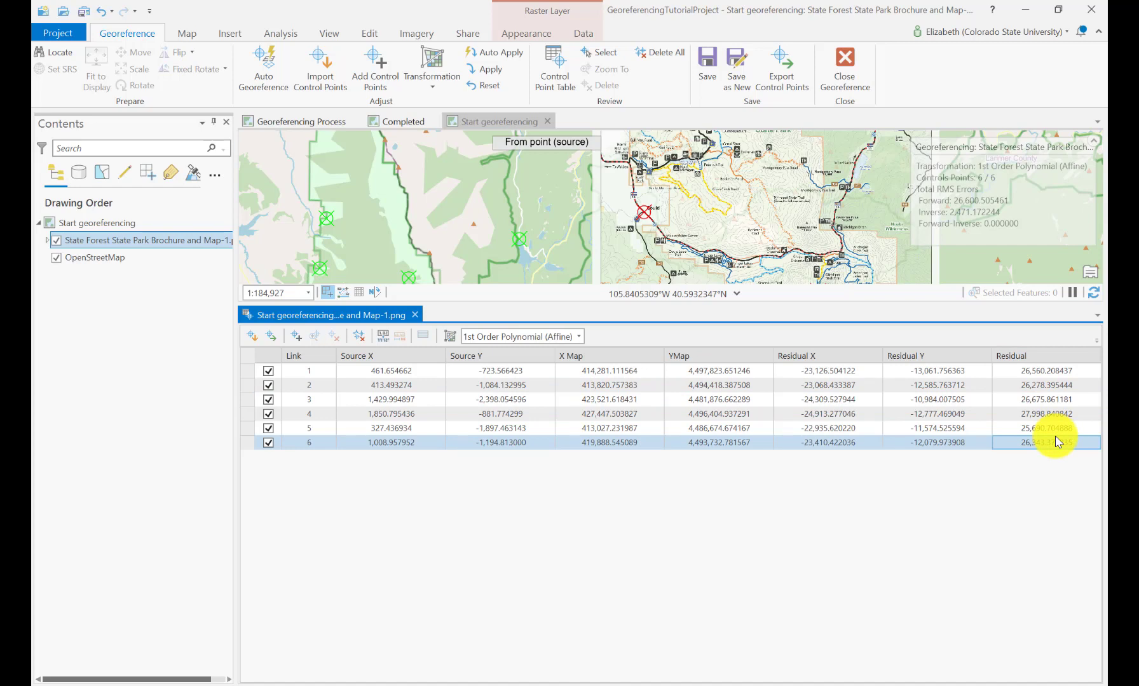
left_click(819, 385)
left_click(1024, 385)
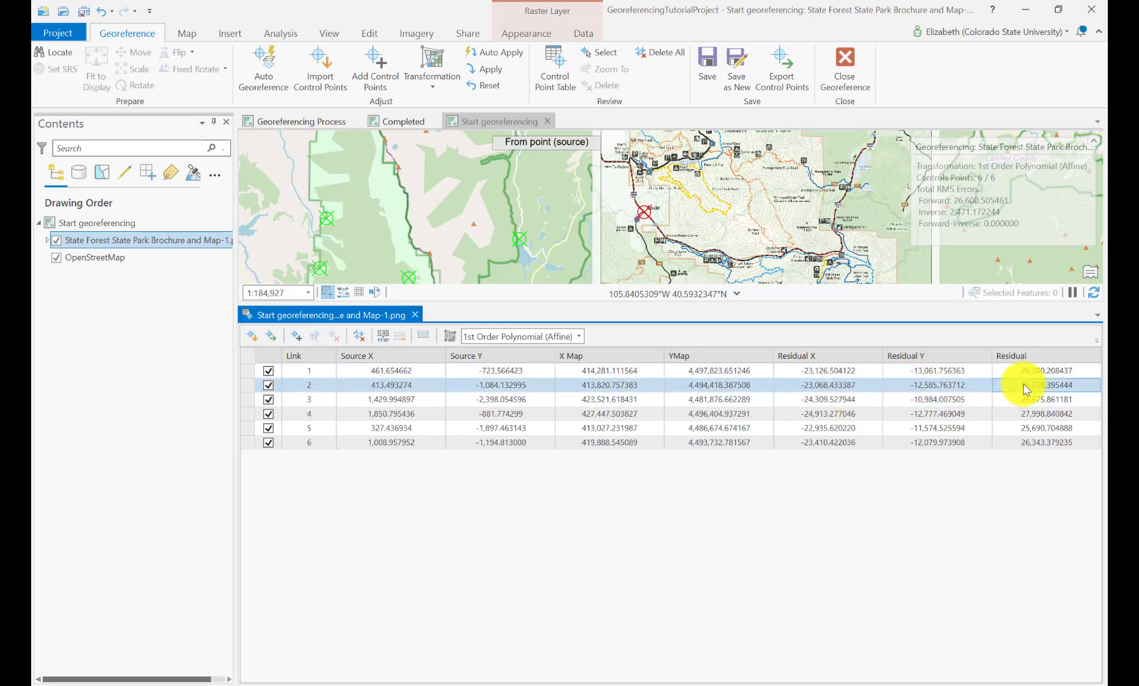
left_click(1023, 373)
left_click(1023, 439)
left_click(1024, 427)
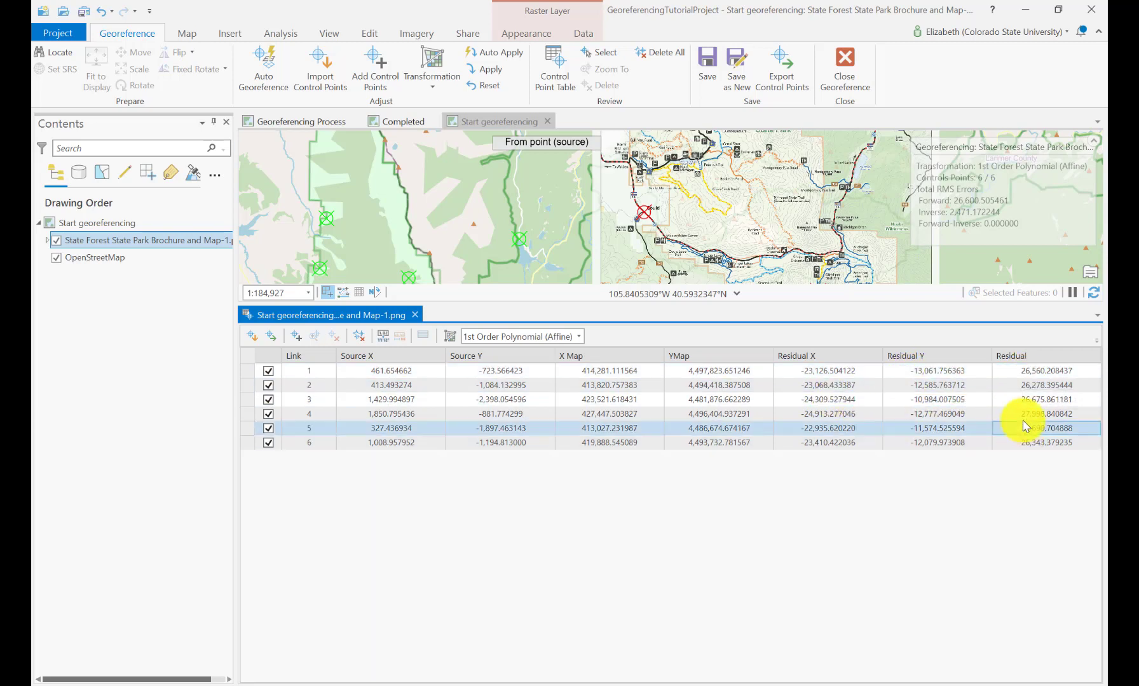
left_click(974, 451)
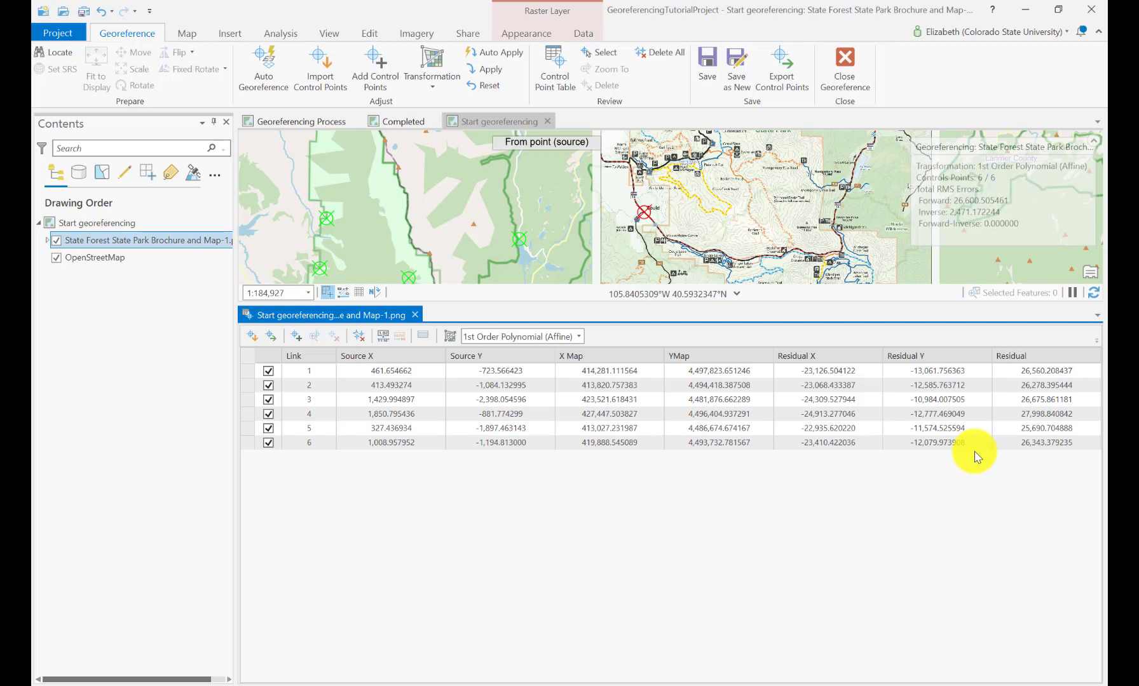
left_click(414, 315)
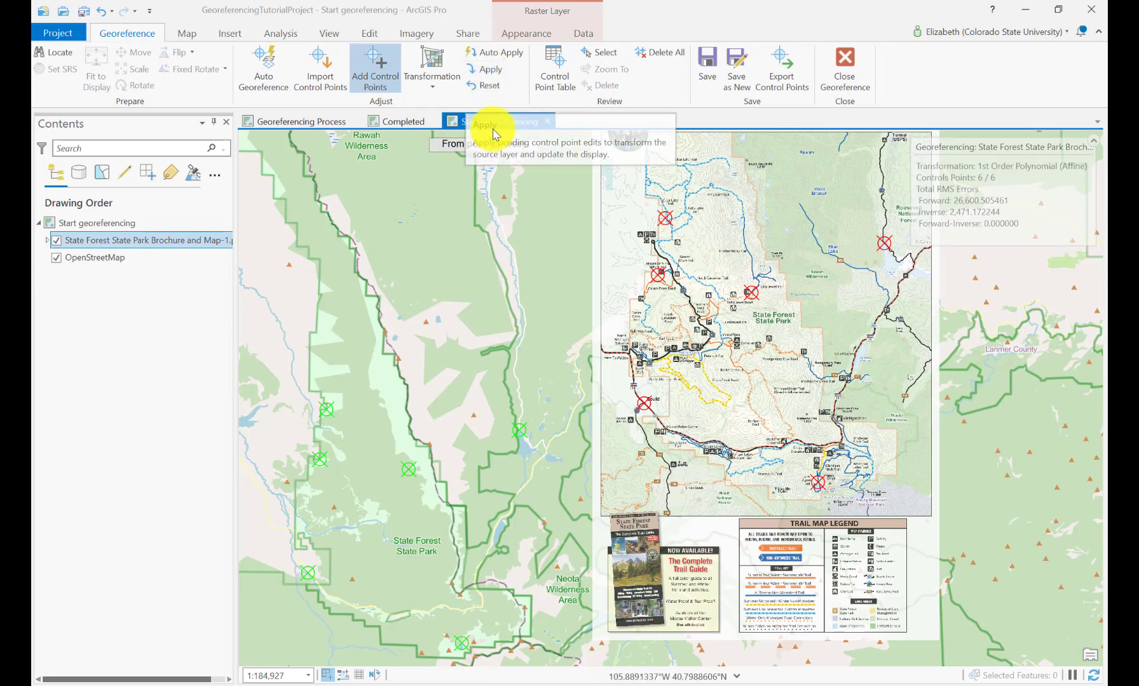
Apply the control points to transform the trail map image and inspect its alignment around Rawah and Chambers Lake with the Explore tool.
left_click(490, 75)
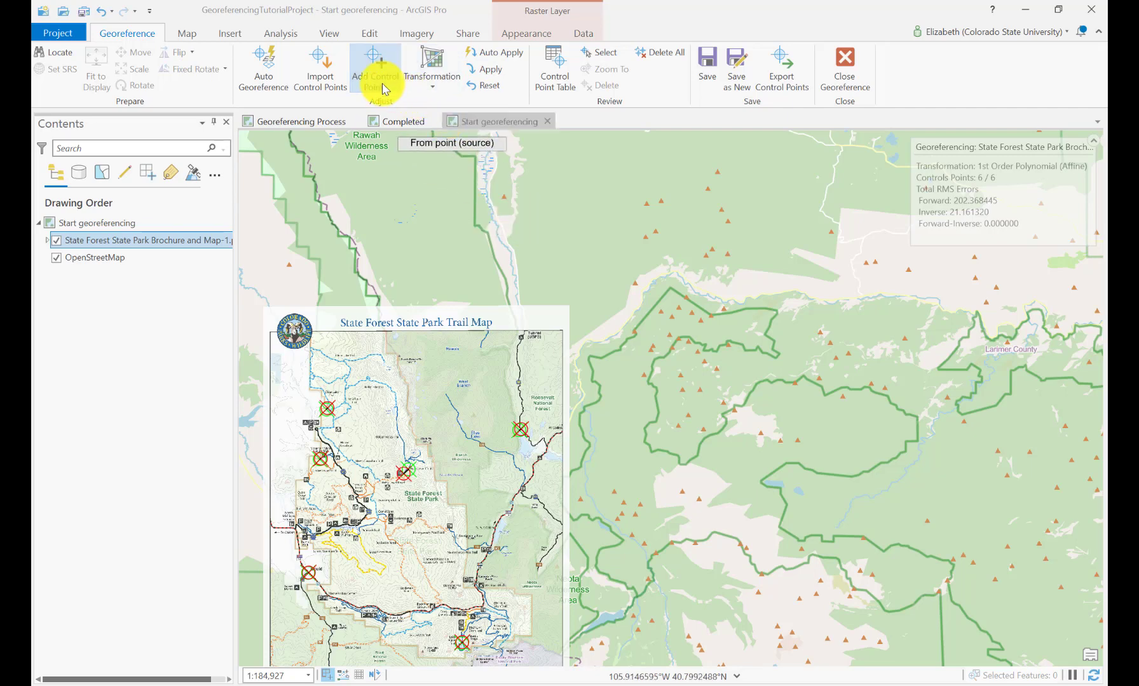
left_click(187, 35)
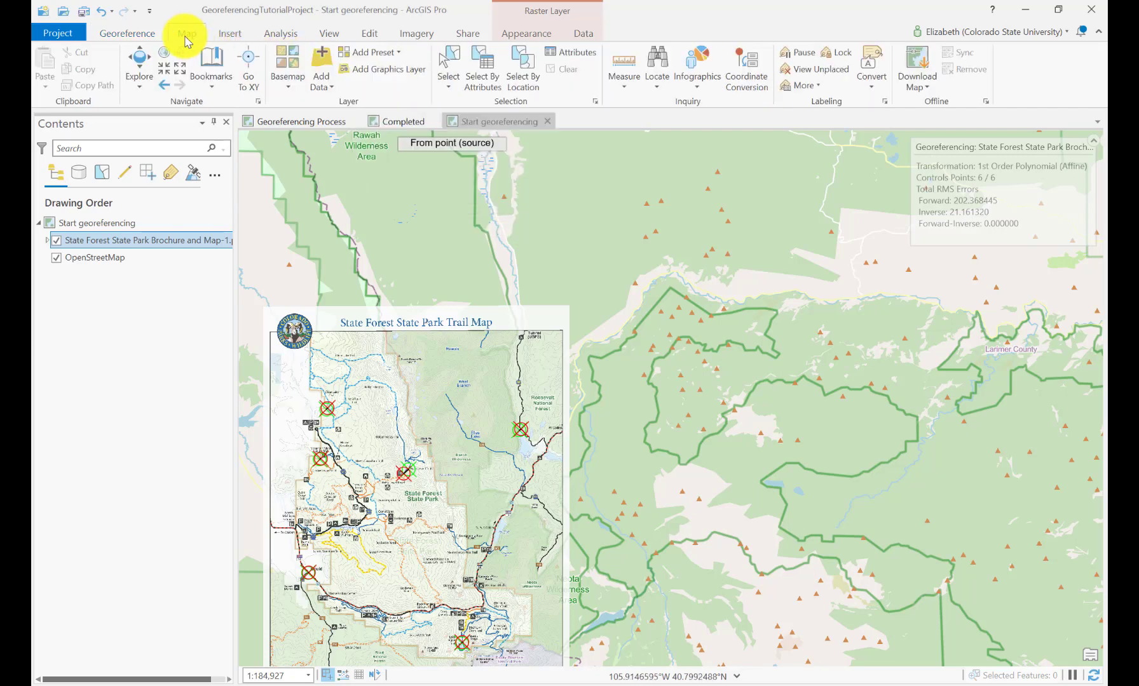
left_click(134, 63)
left_click_drag(438, 540, 598, 421)
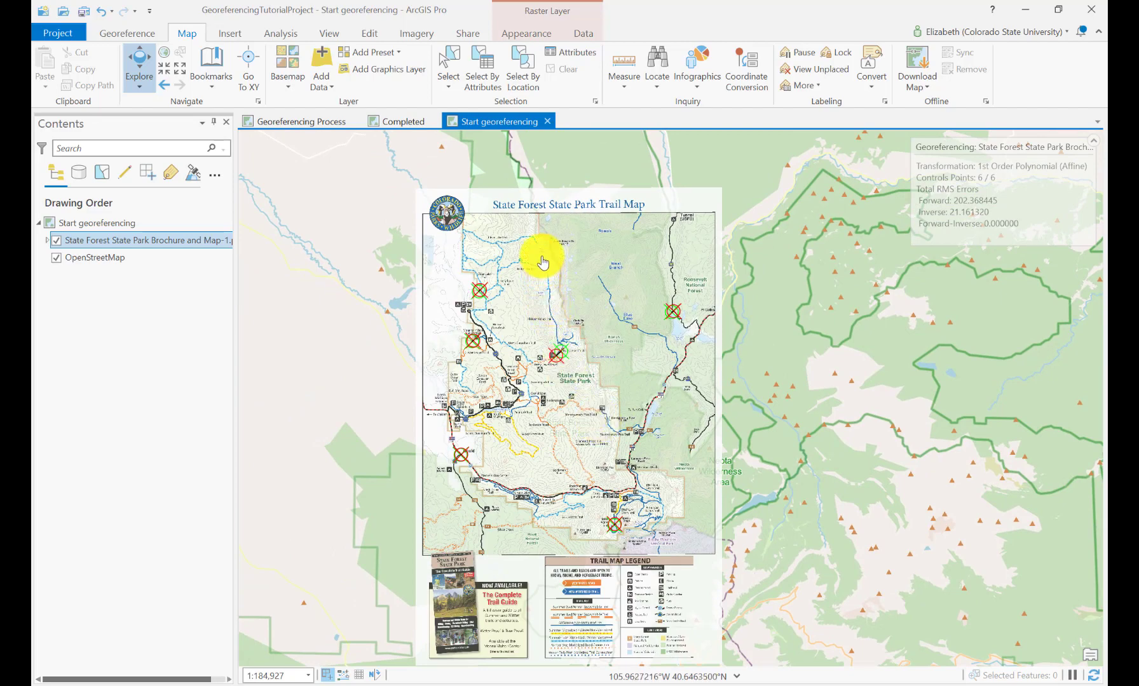
scroll(542, 235, "up", 4)
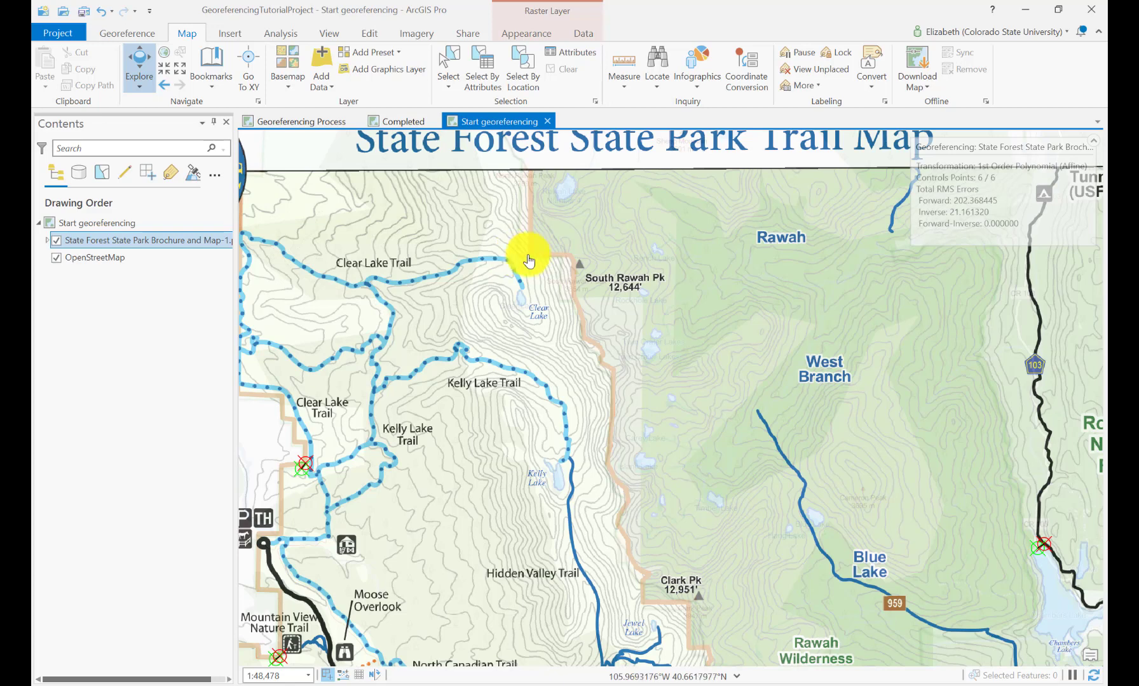
left_click_drag(995, 529, 758, 399)
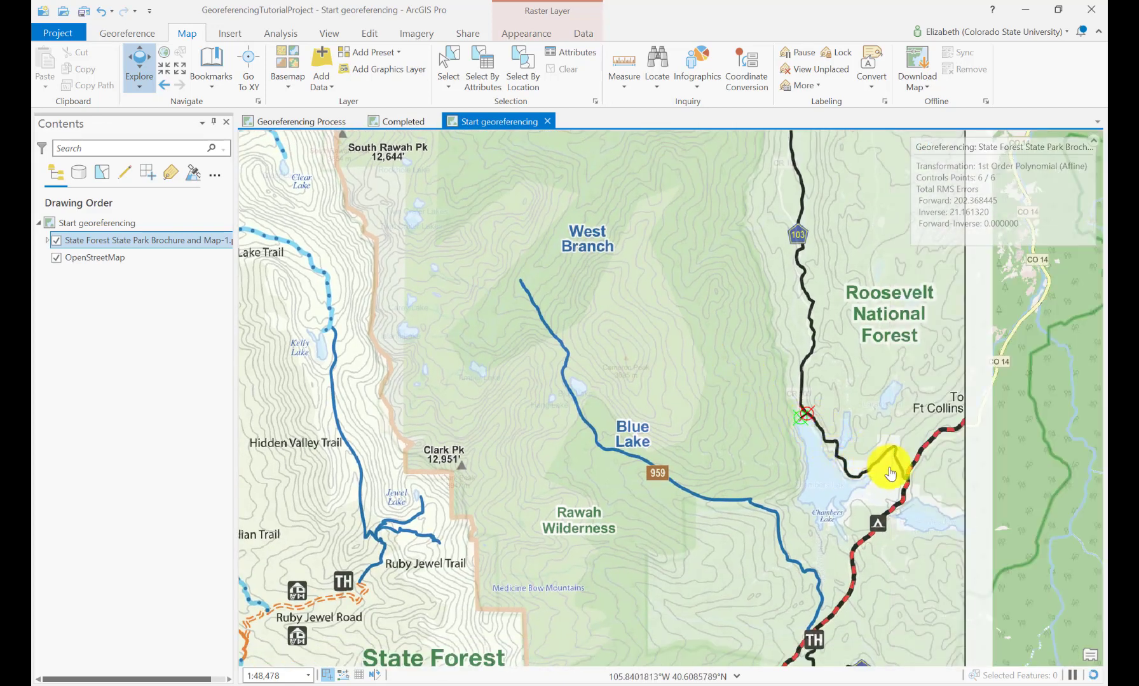
Inspect the transformed trail map's alignment with the basemap around Jewel Lake, Gould, Lake Agnes and the North Canadian Trail.
left_click_drag(531, 525, 707, 431)
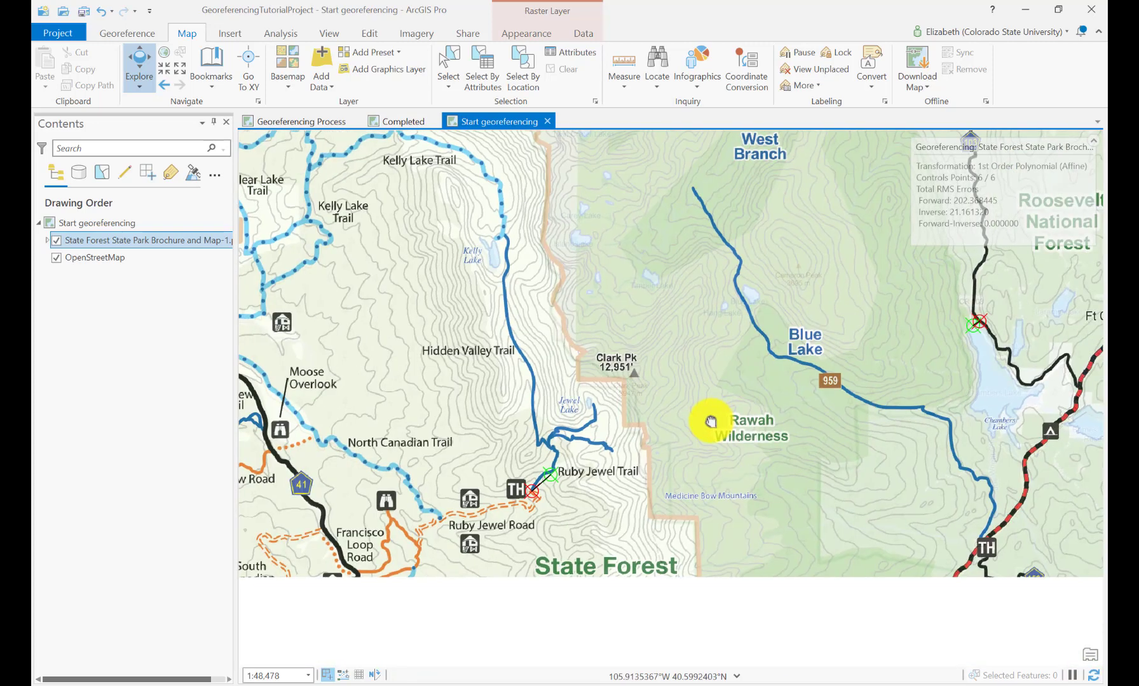
left_click(553, 471)
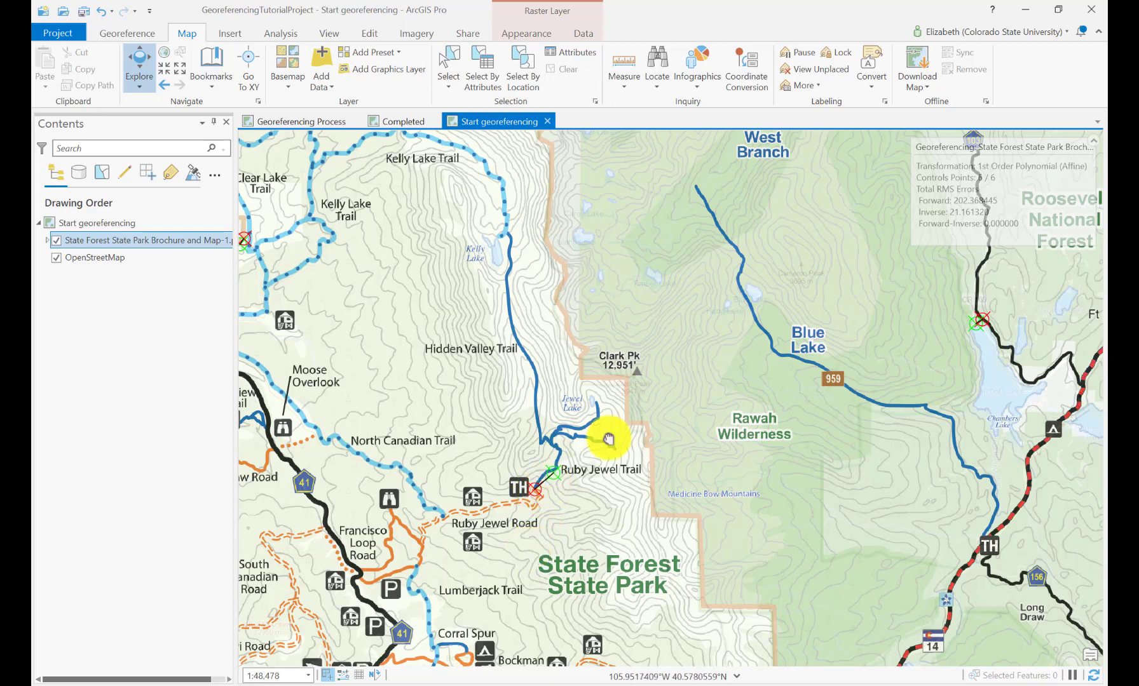
left_click_drag(559, 504, 730, 229)
left_click_drag(506, 498, 546, 267)
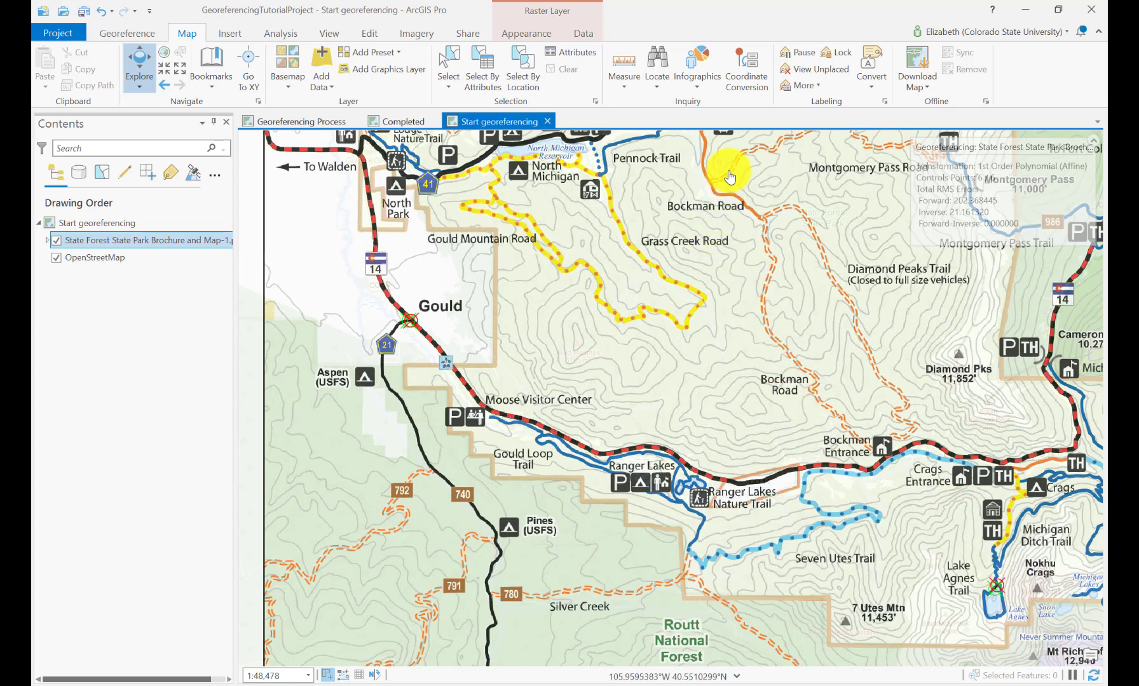
left_click_drag(726, 186, 728, 512)
left_click_drag(674, 271, 674, 452)
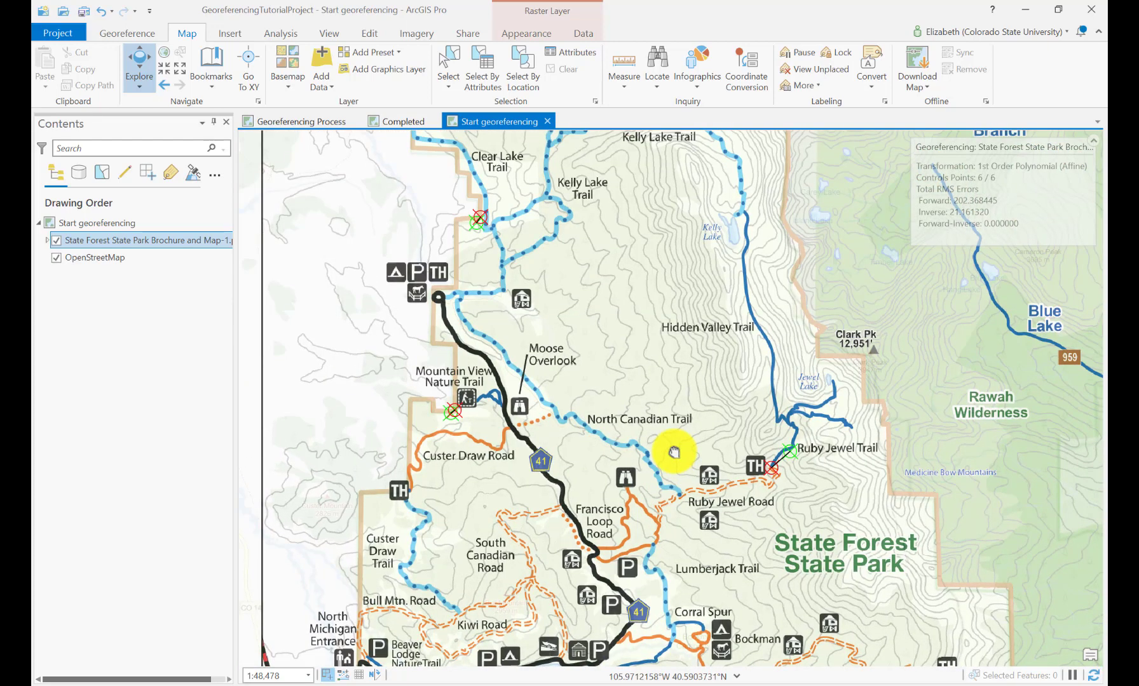
Start saving the georeferenced trail map as a new raster, naming the output State Forest State ParkGeoreferenced2.tif.
left_click(127, 34)
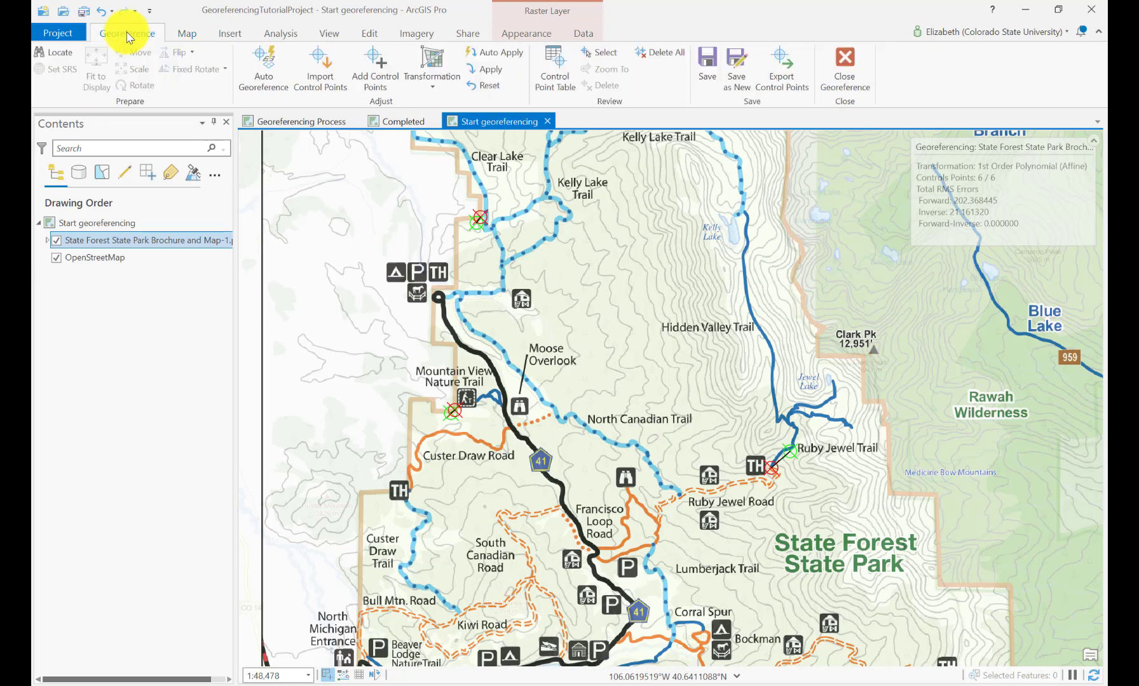
left_click(704, 86)
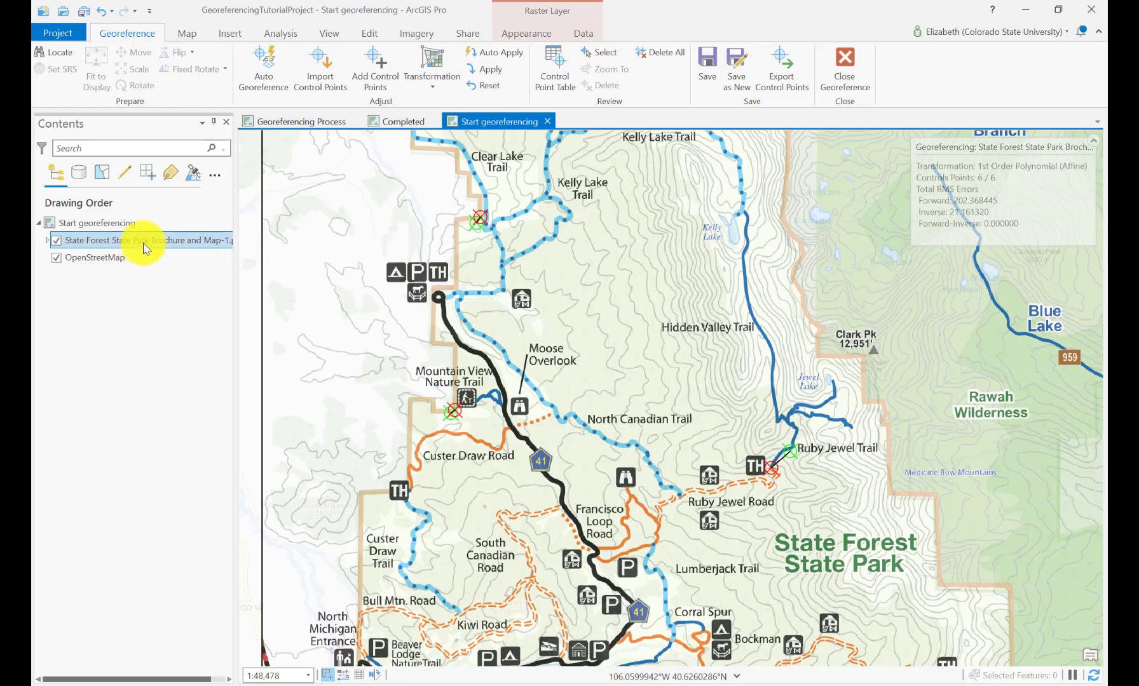
left_click(732, 70)
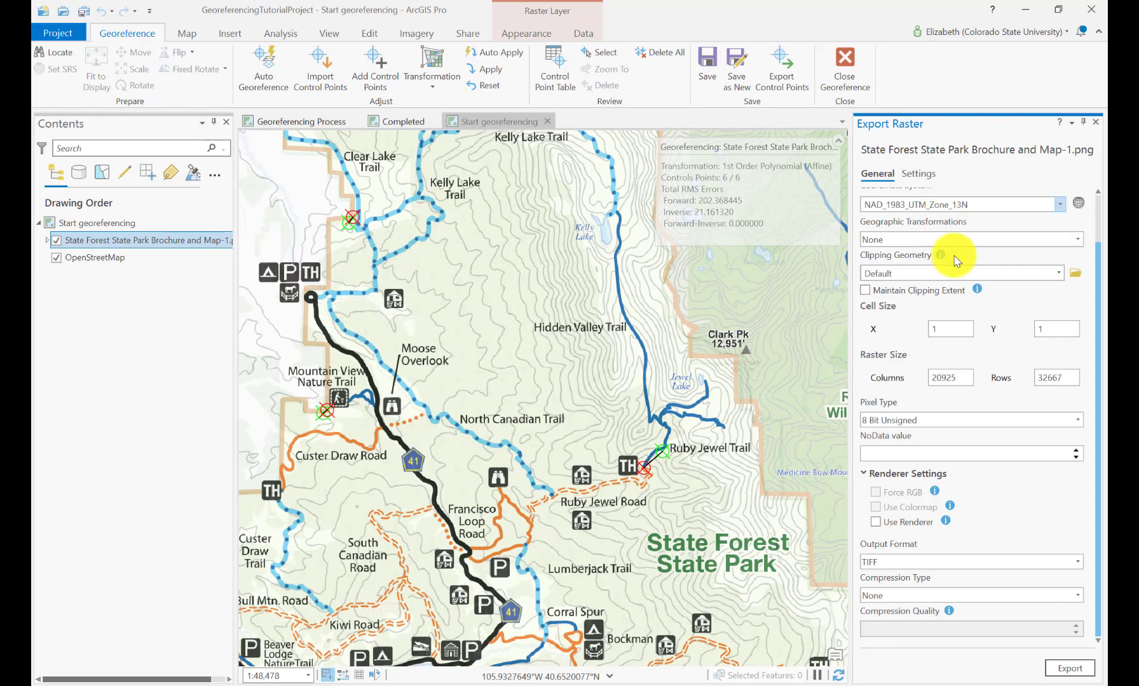
scroll(947, 242, "up", 1)
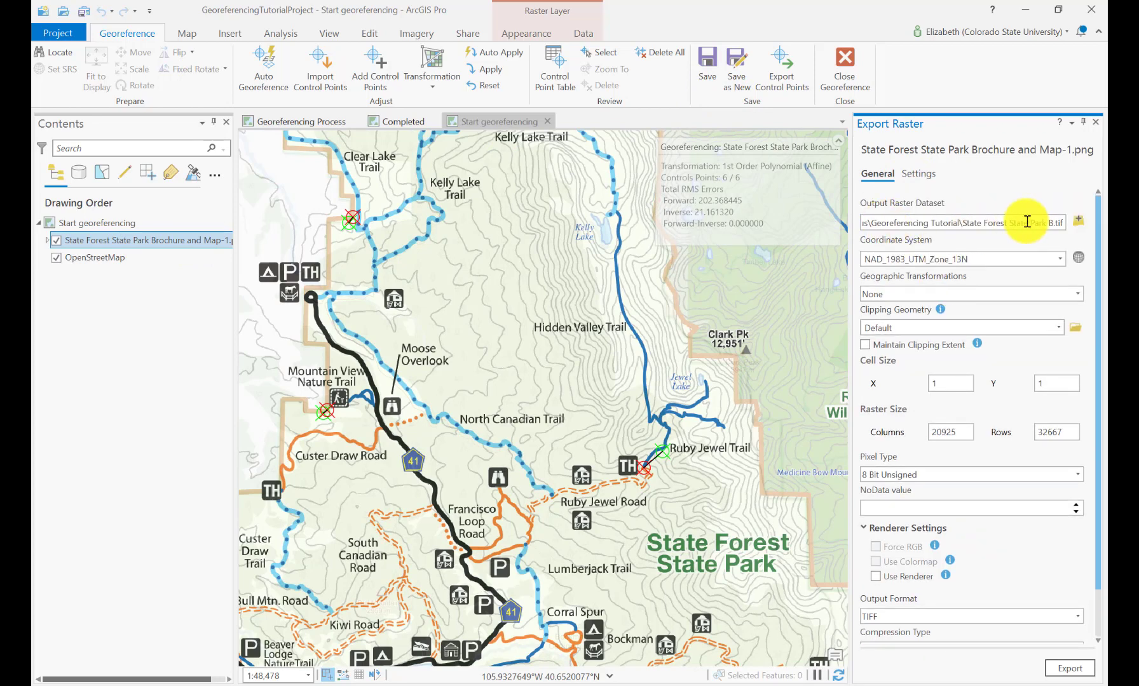
double_click(1050, 223)
key("BackSpace")
type("Georefer")
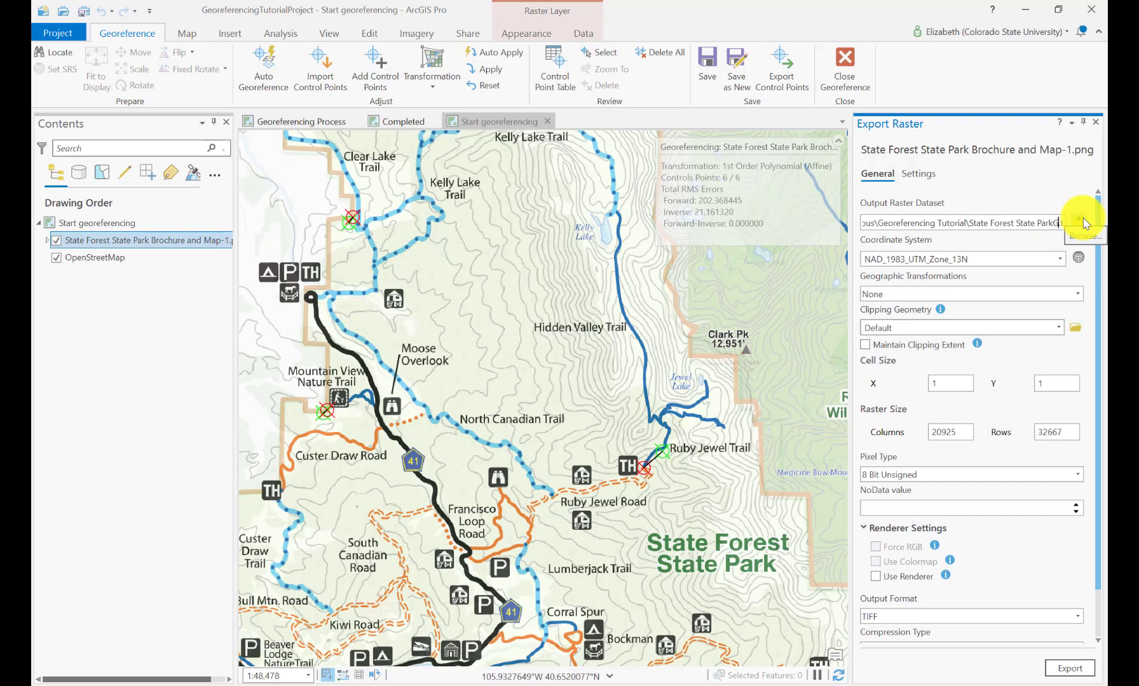
type("en")
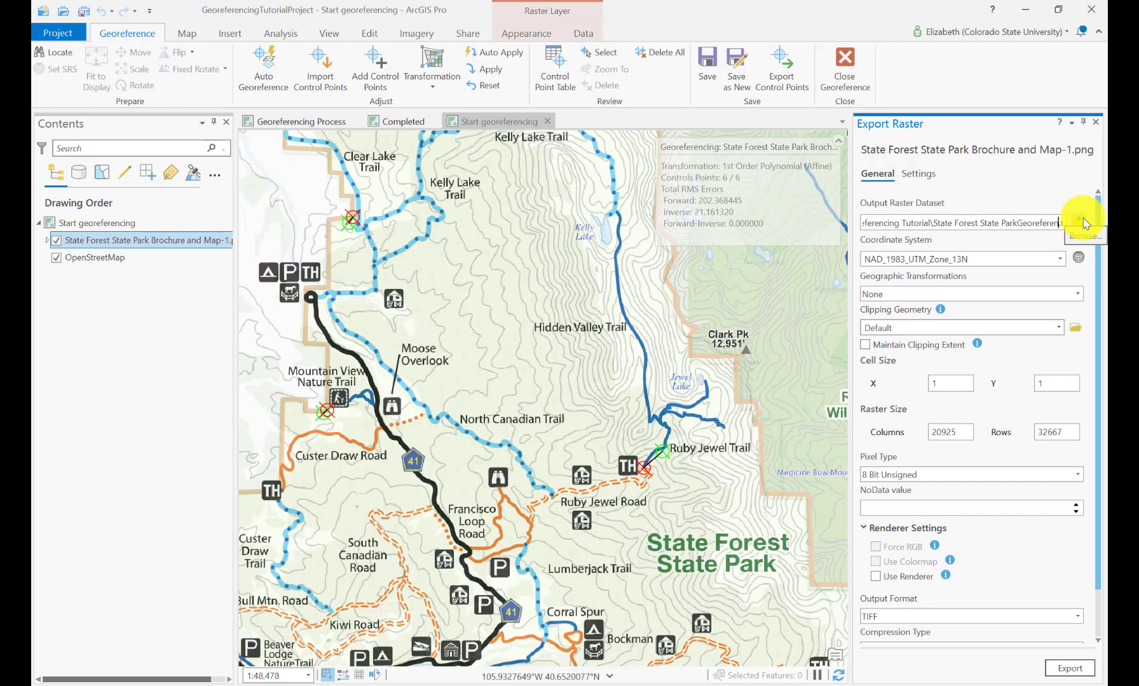
type("ced2.t")
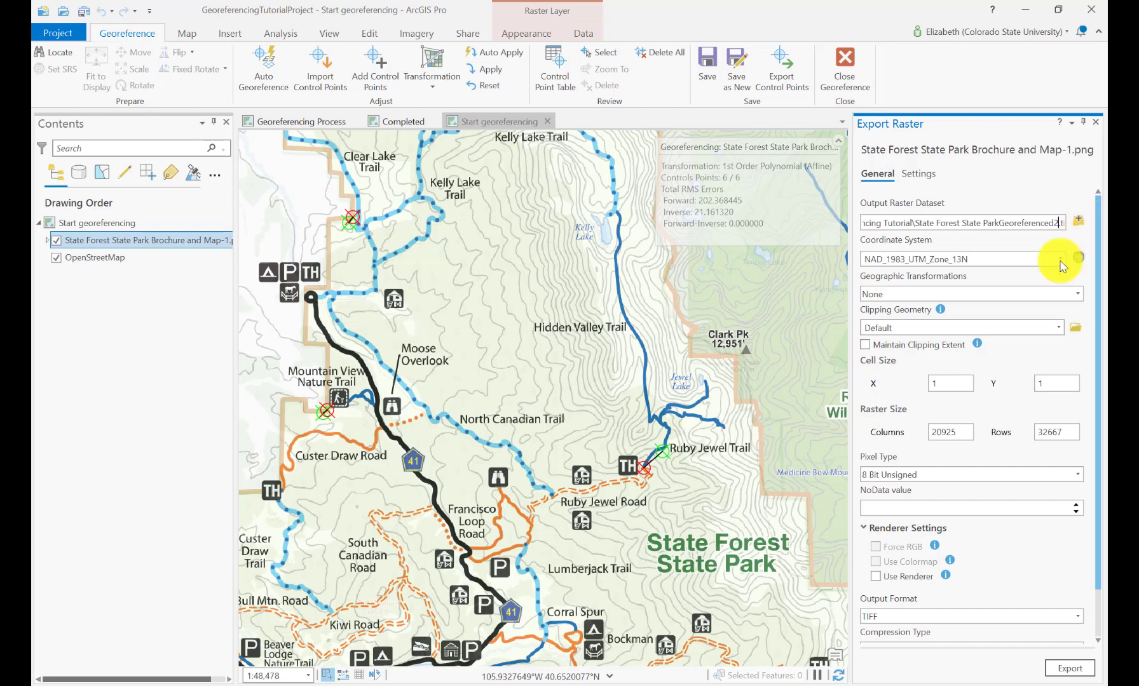
Set the export's pixel type to 16 Bit Unsigned and export the raster.
left_click(1078, 476)
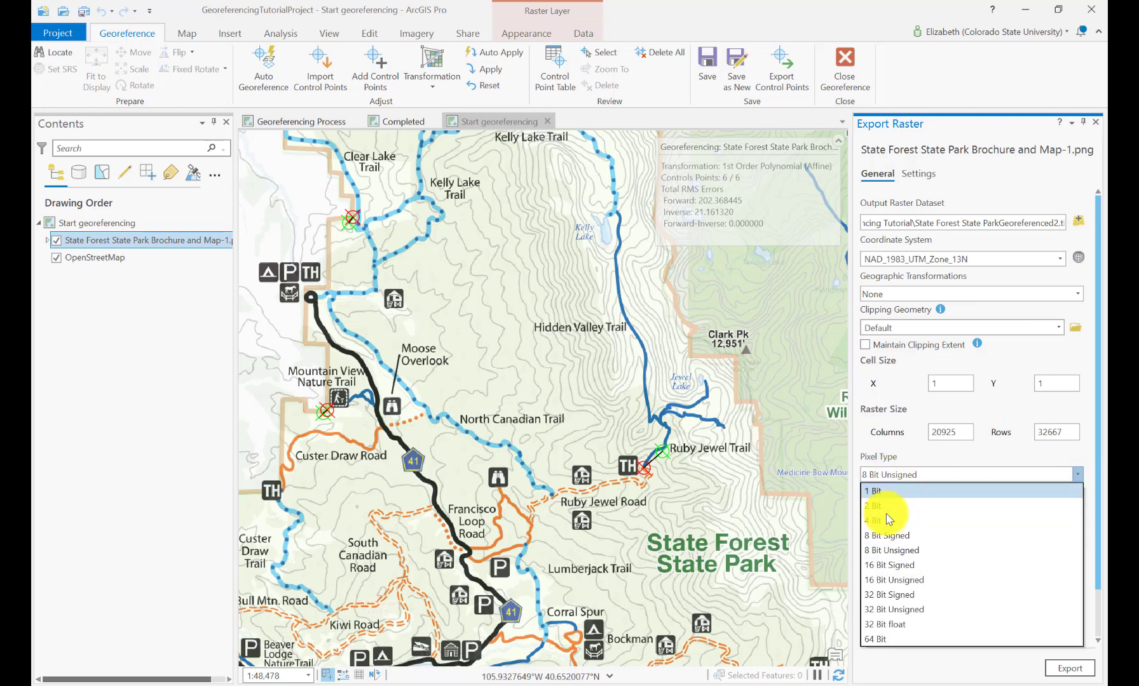
left_click(888, 581)
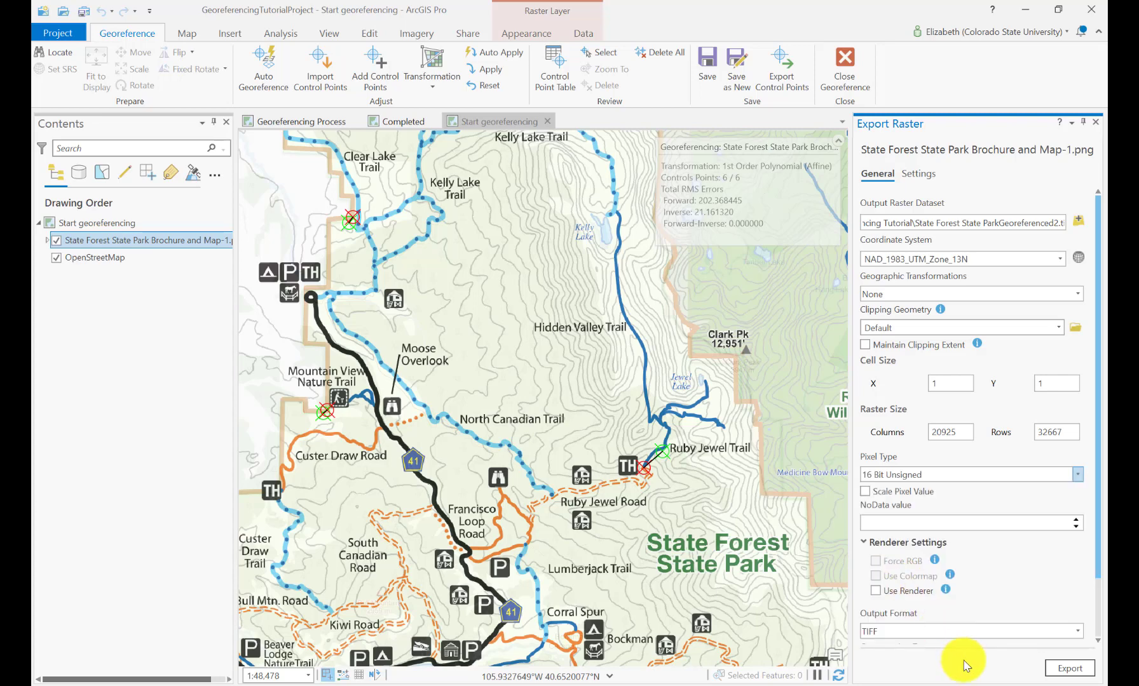
left_click(1066, 670)
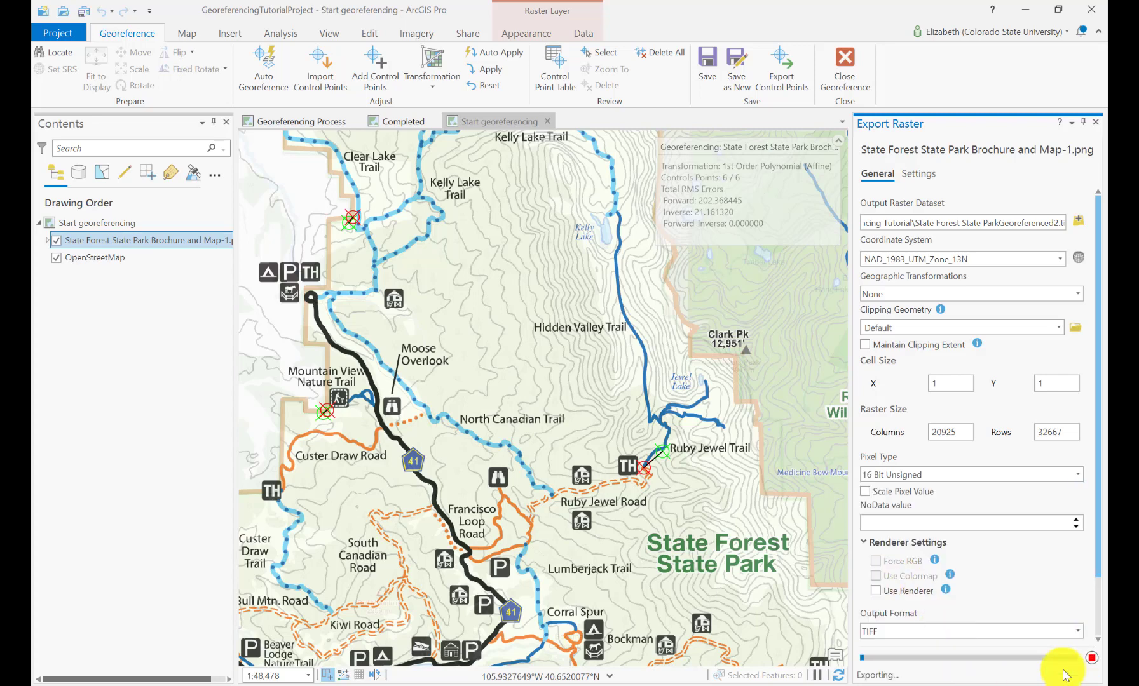
Switch to the Completed map and display the project's catalog of folders and files.
left_click(394, 126)
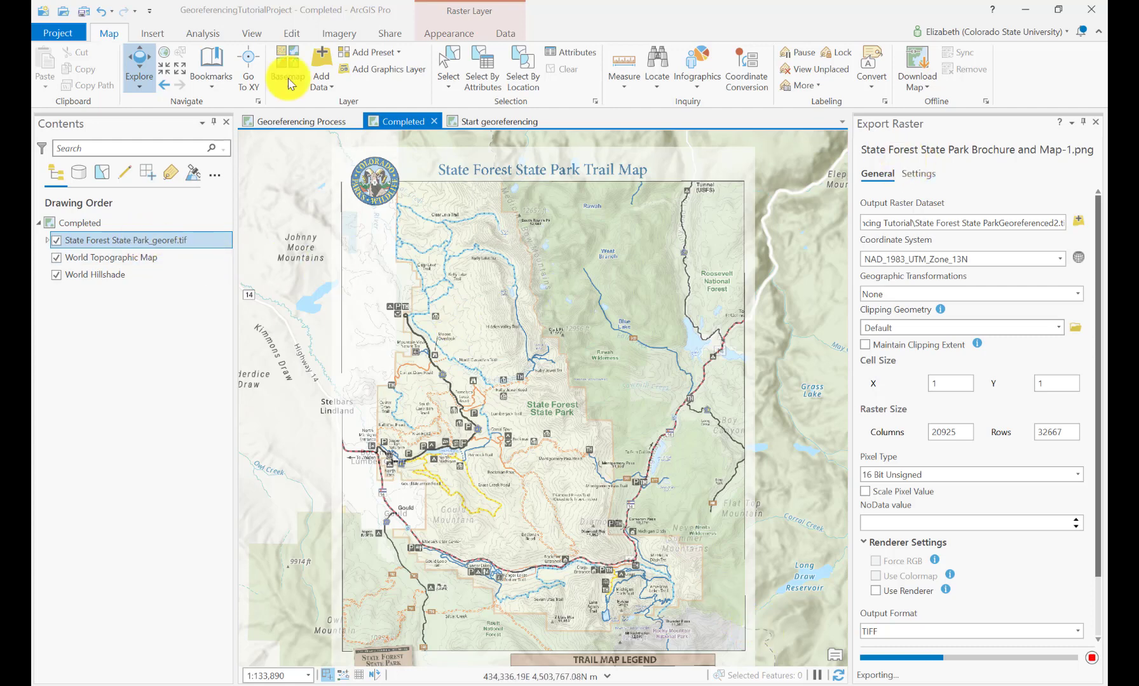
left_click(249, 32)
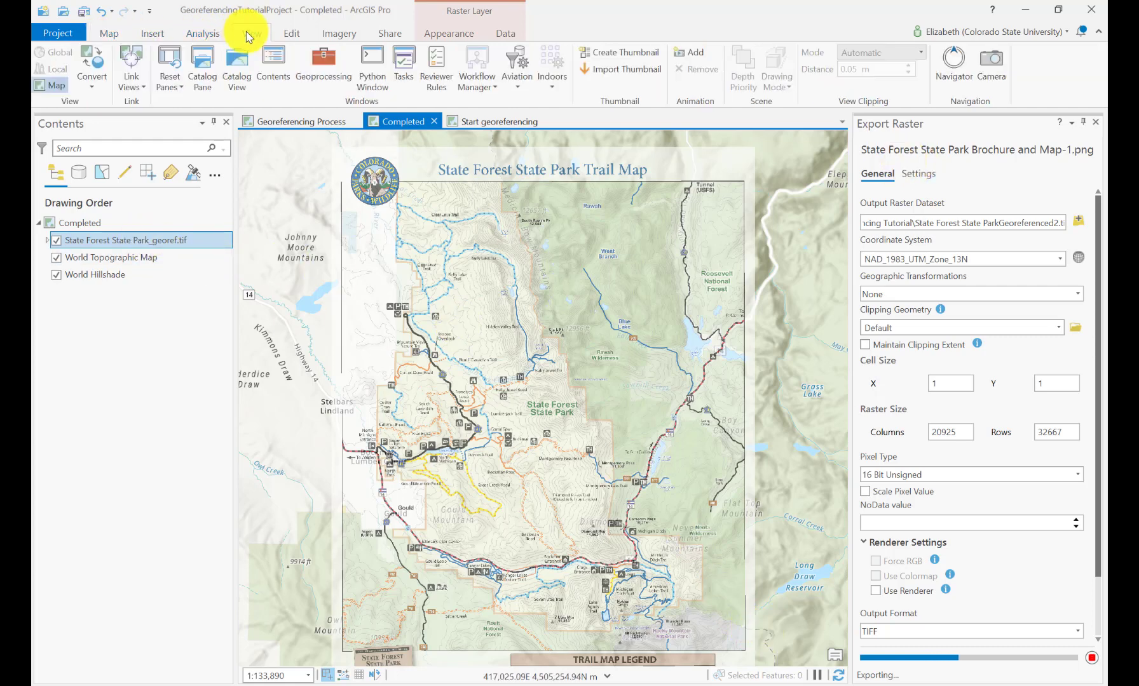
left_click(201, 64)
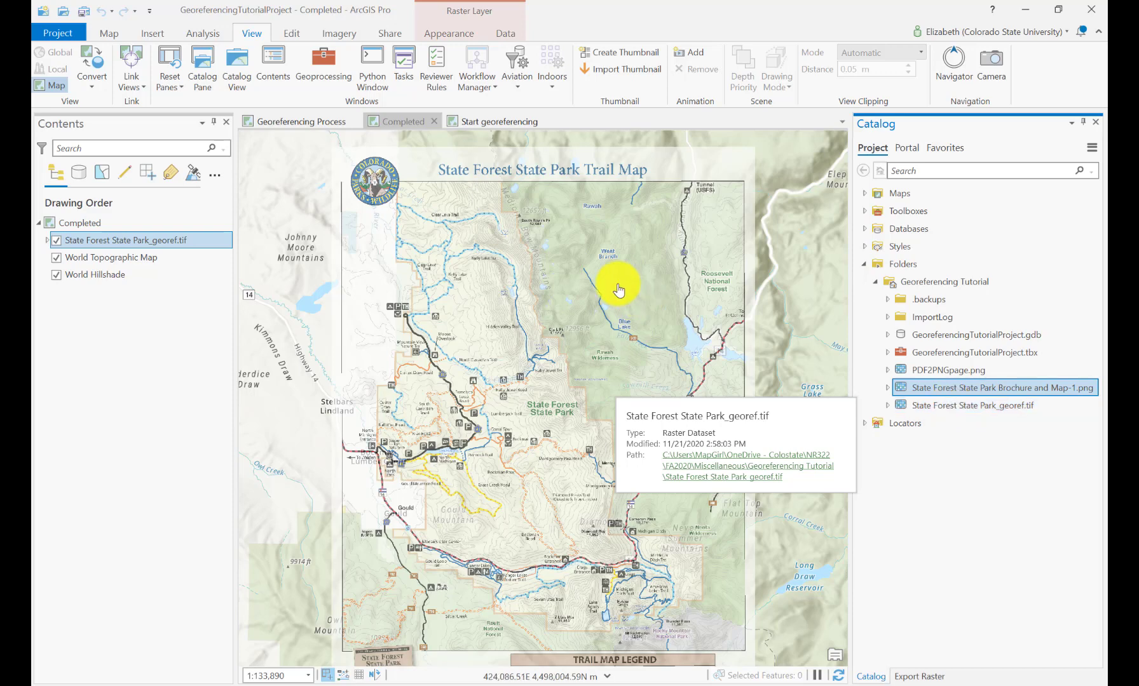
Add State Forest State Park_georef.tif from the Georeferencing Tutorial folder to the map, then hide the added layer and show its appearance settings.
left_click_drag(944, 411, 836, 375)
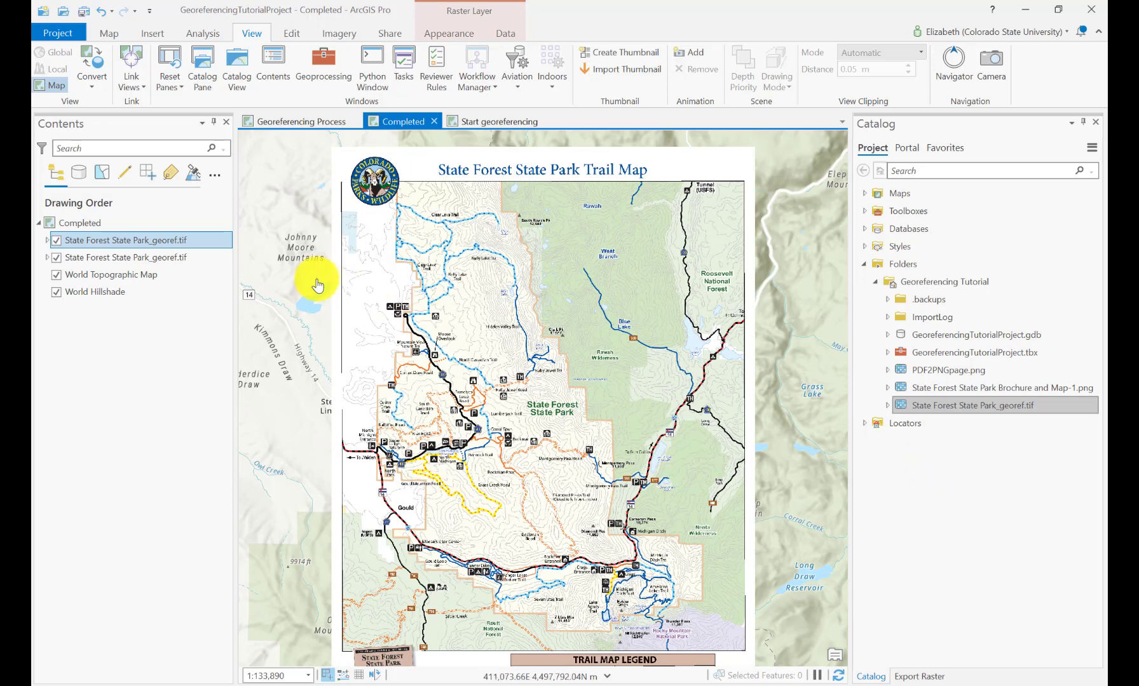
left_click(56, 242)
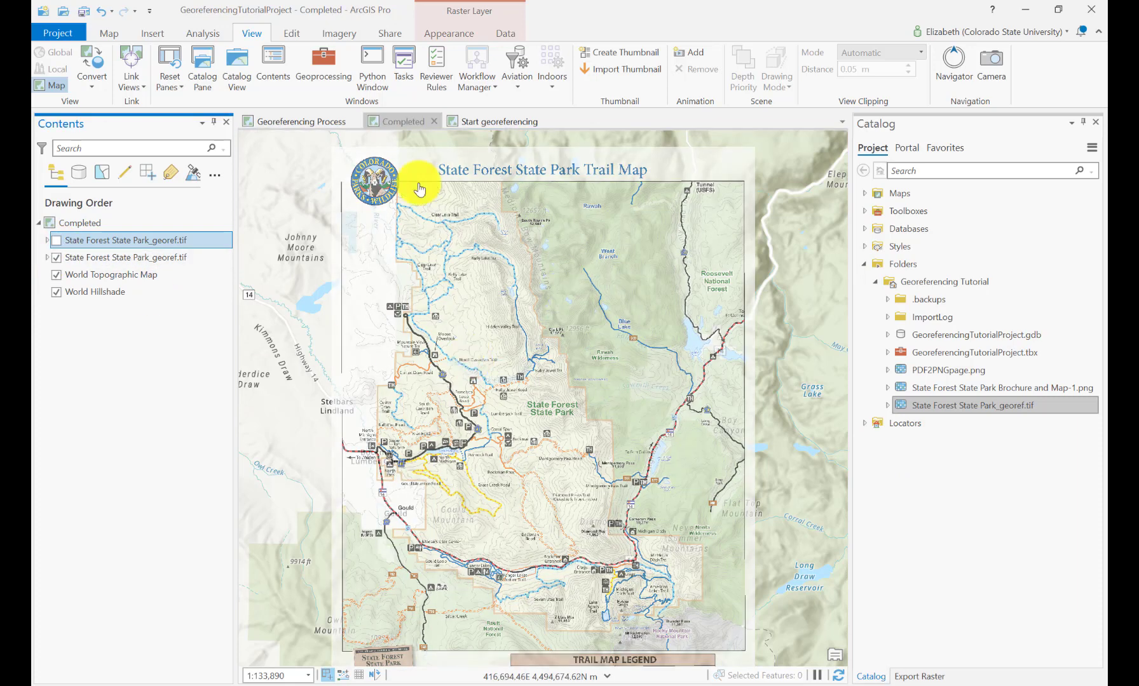
left_click(440, 40)
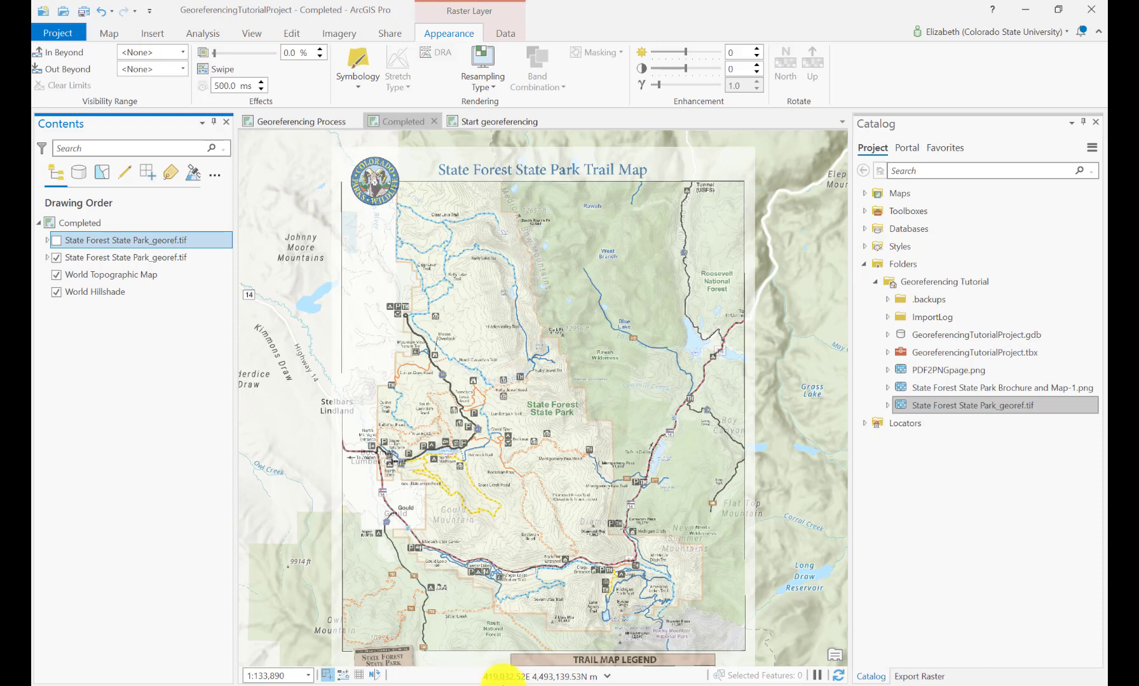
Switch to the web browser and look through the Overview of georeferencing help page and its list of related topics.
left_click(382, 629)
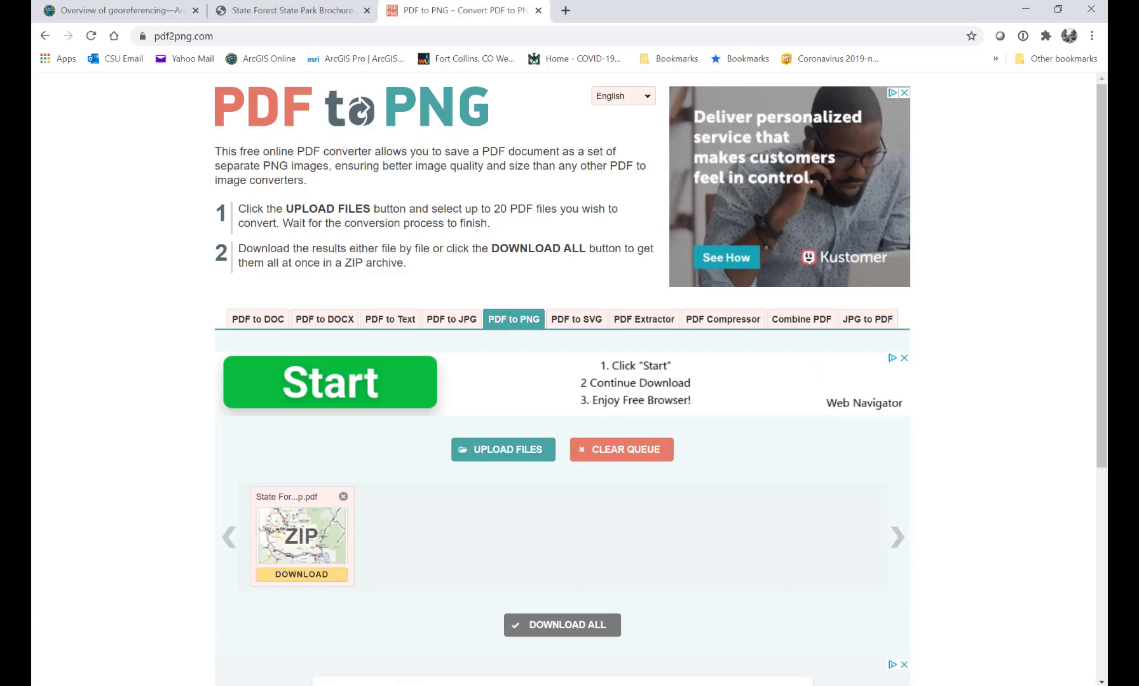
left_click(117, 10)
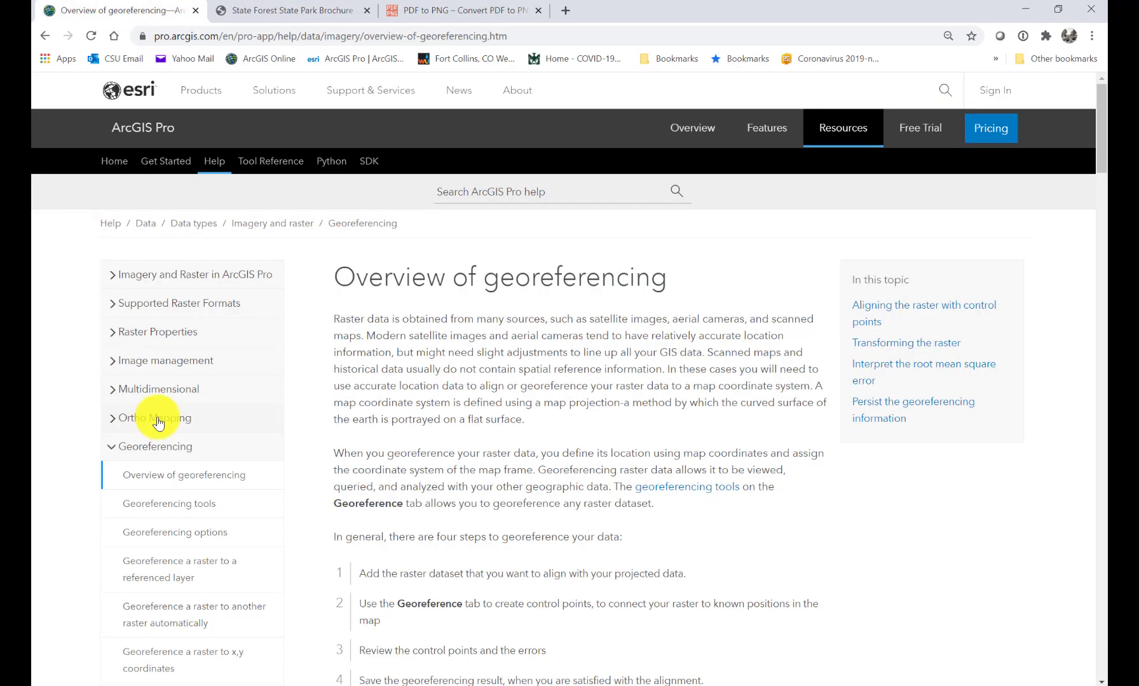
scroll(153, 425, "down", 3)
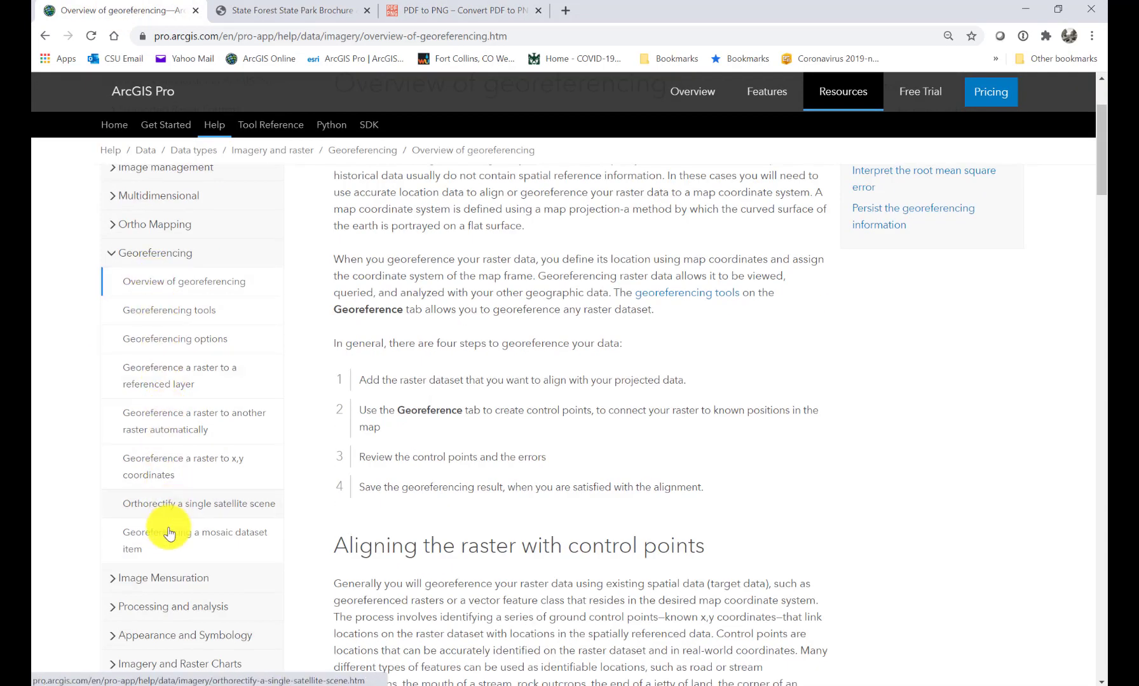